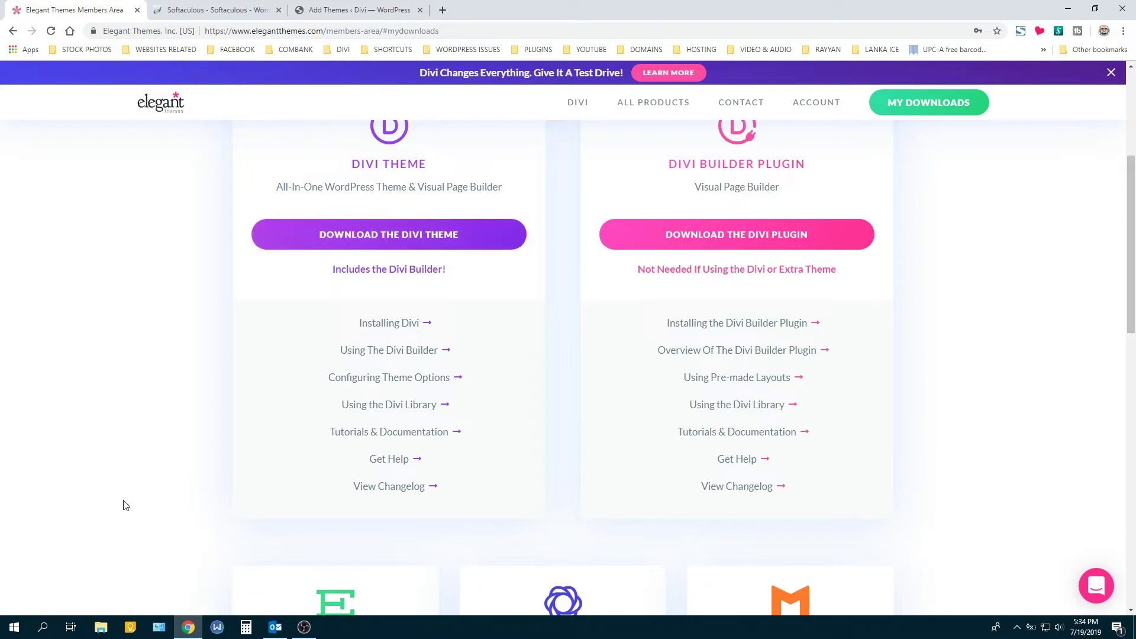
# - Download the Divi theme from the Elegant Themes members area and save Divi.zip to the Desktop
pyautogui.click(389, 236)
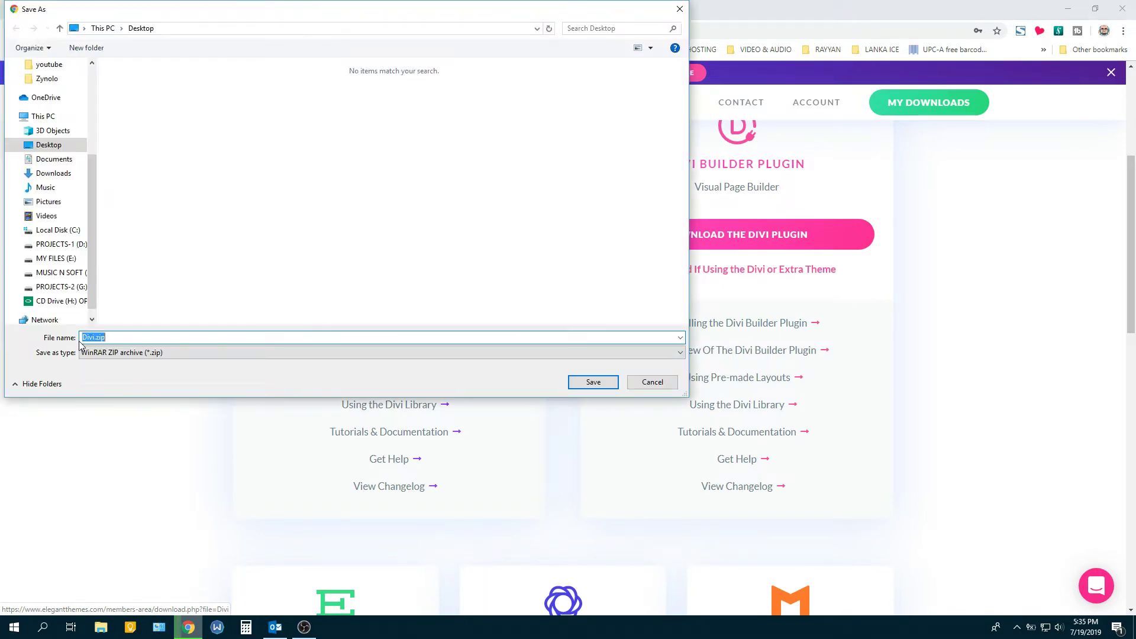
pyautogui.click(590, 391)
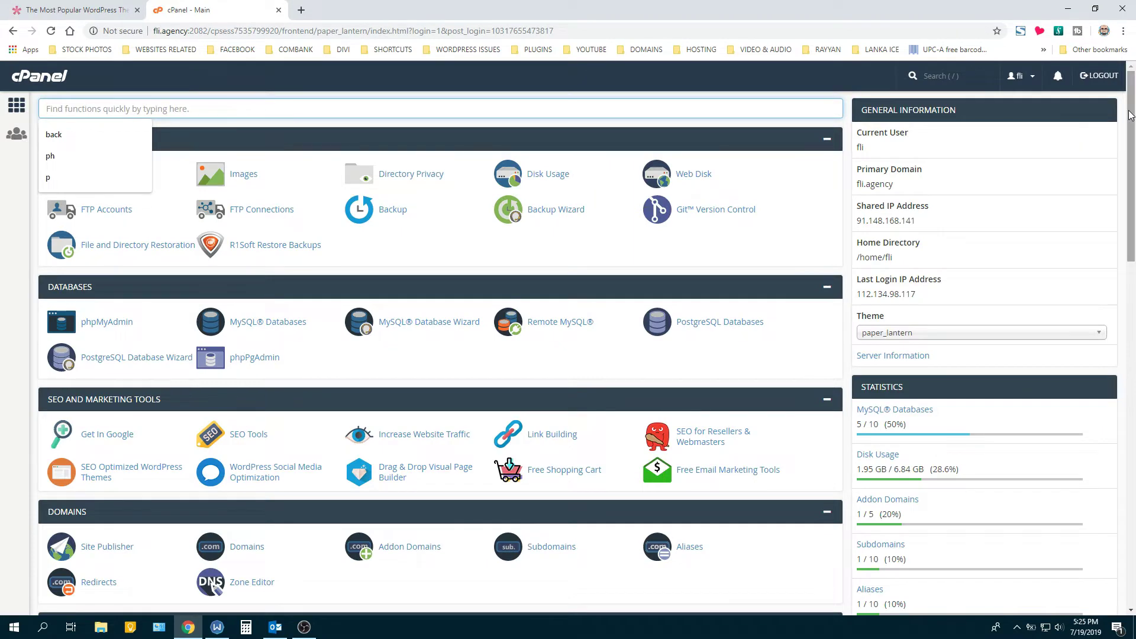
# - Open WordPress in cPanel's Softaculous Apps Installer and begin a new installation
pyautogui.moveTo(1128, 122); pyautogui.dragTo(1127, 470)
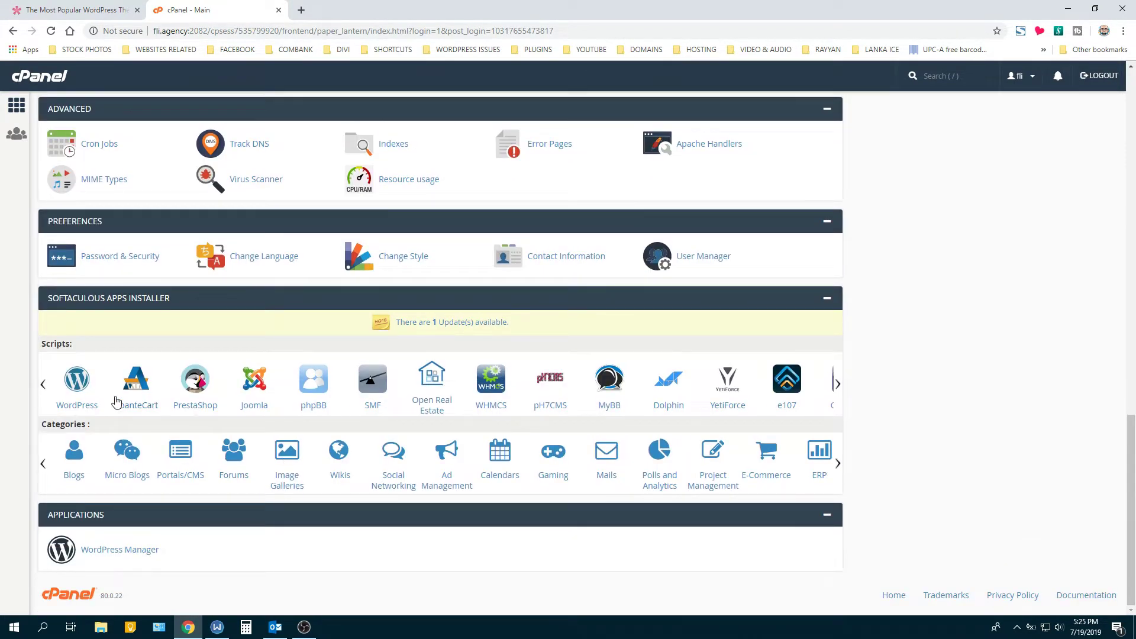
pyautogui.click(80, 390)
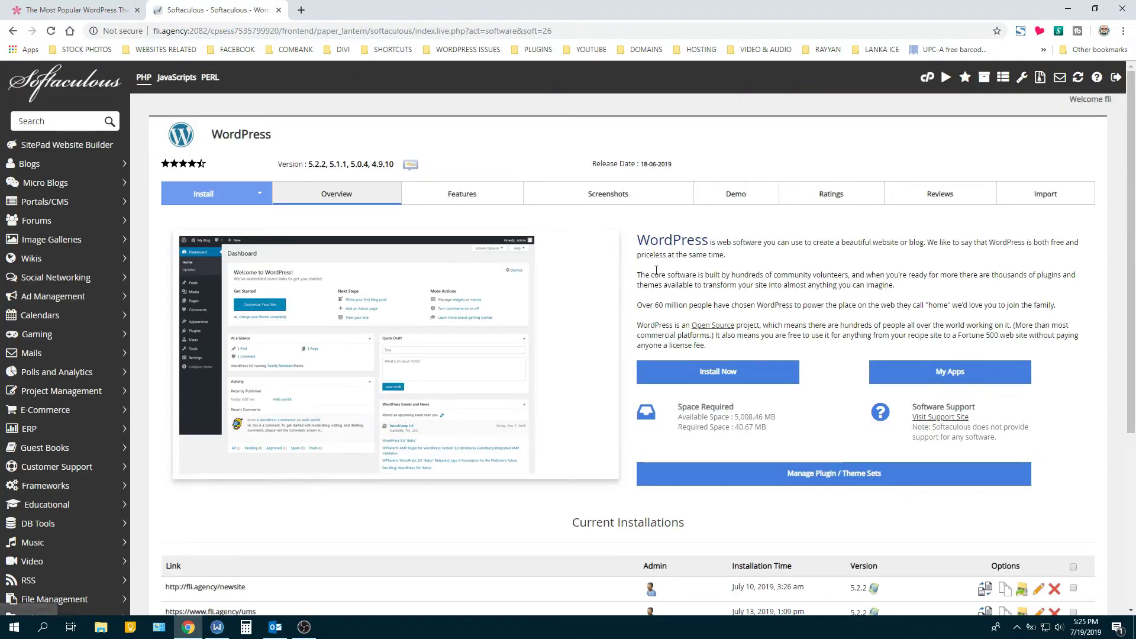
pyautogui.click(724, 376)
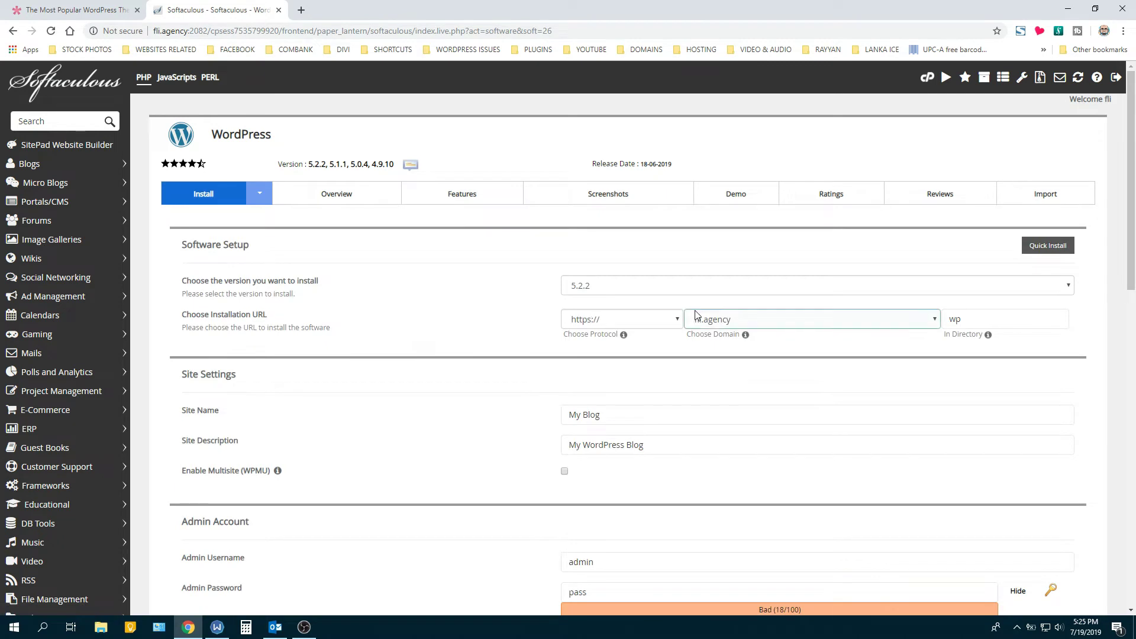
pyautogui.click(609, 319)
pyautogui.click(618, 322)
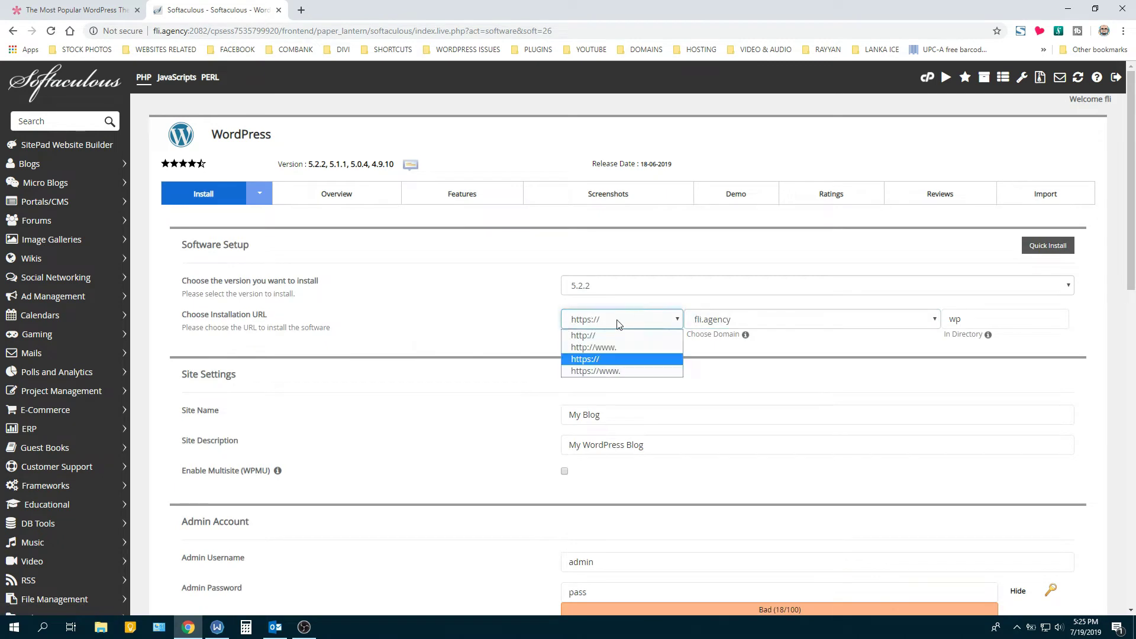
pyautogui.click(604, 348)
pyautogui.click(976, 321)
pyautogui.doubleClick(976, 321)
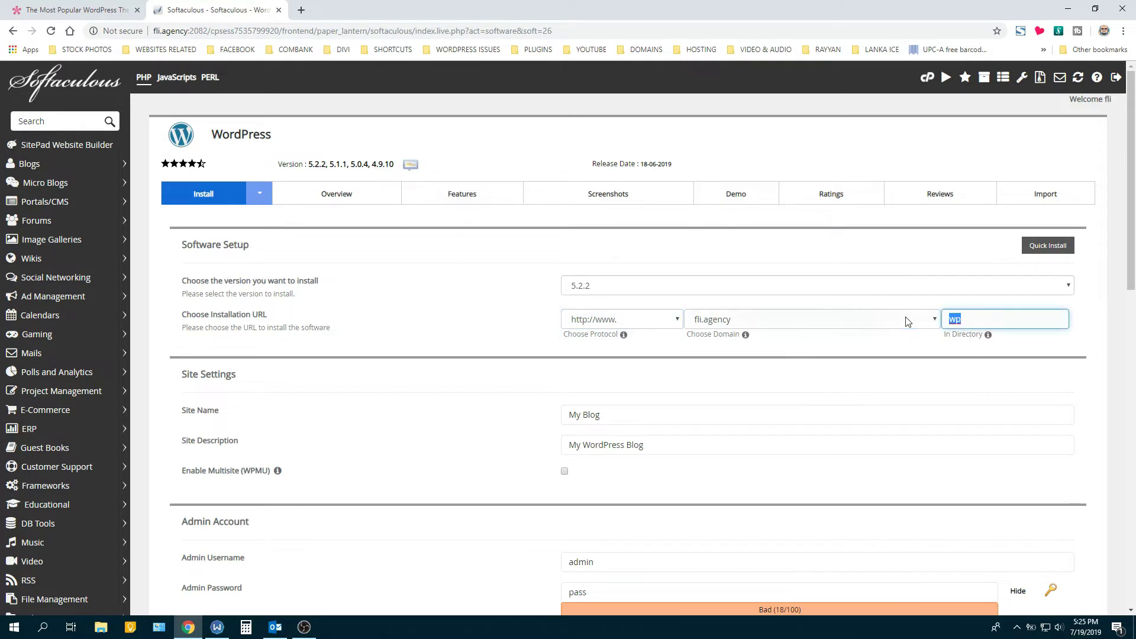
pyautogui.write('Di')
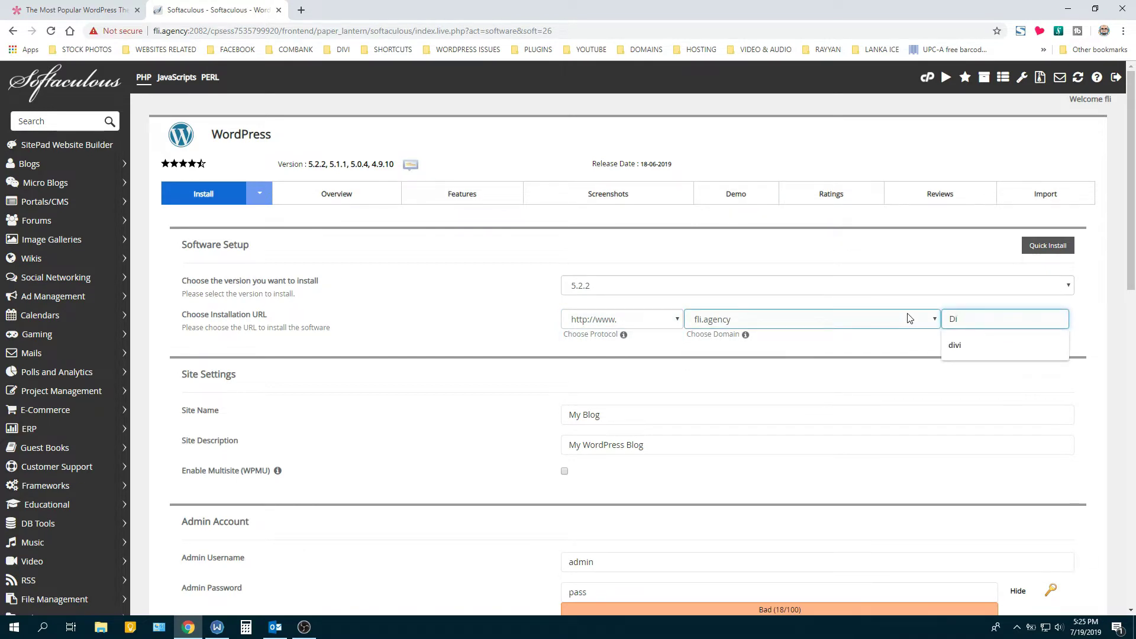
pyautogui.write('vi_Demo')
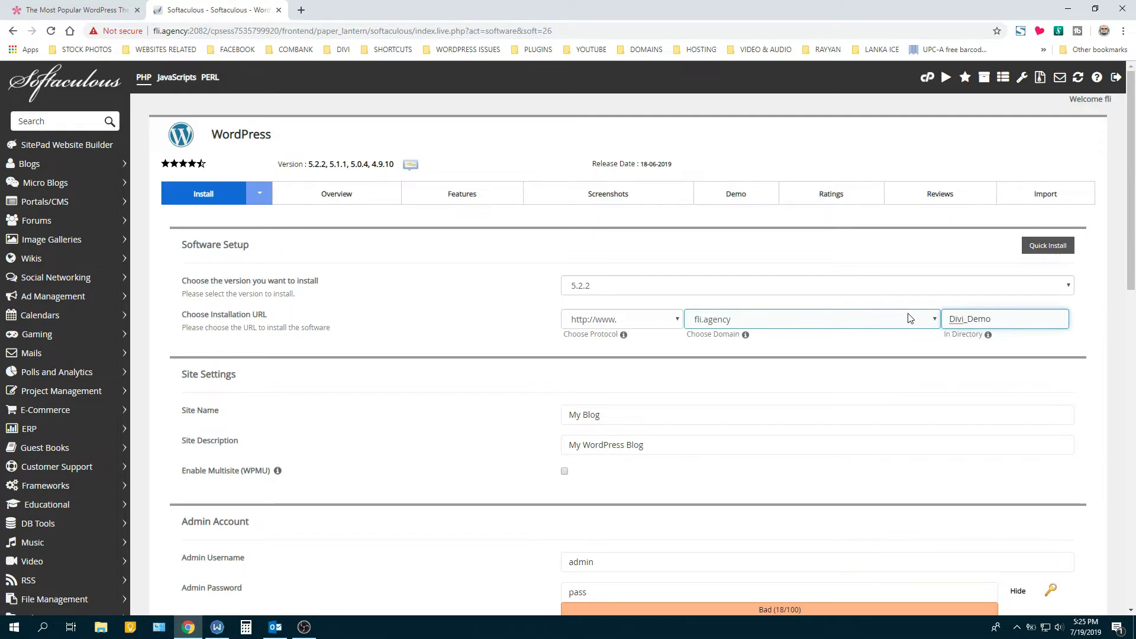
pyautogui.scroll(-3, 1127, 216)
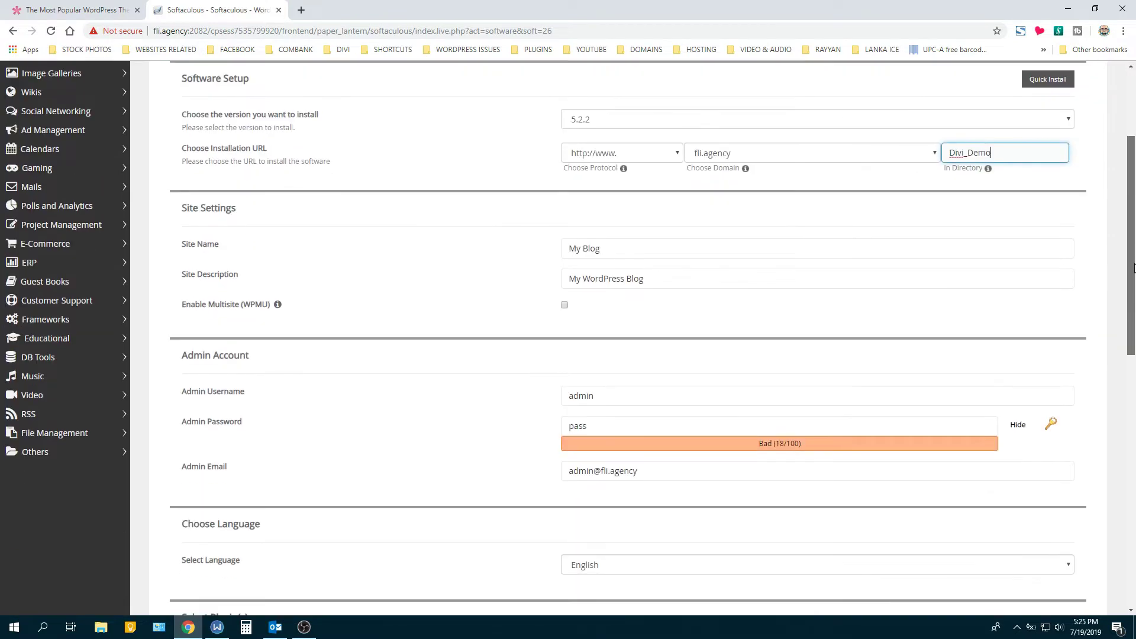
# - Name the site Divi with the site description Tutorials
pyautogui.click(601, 249)
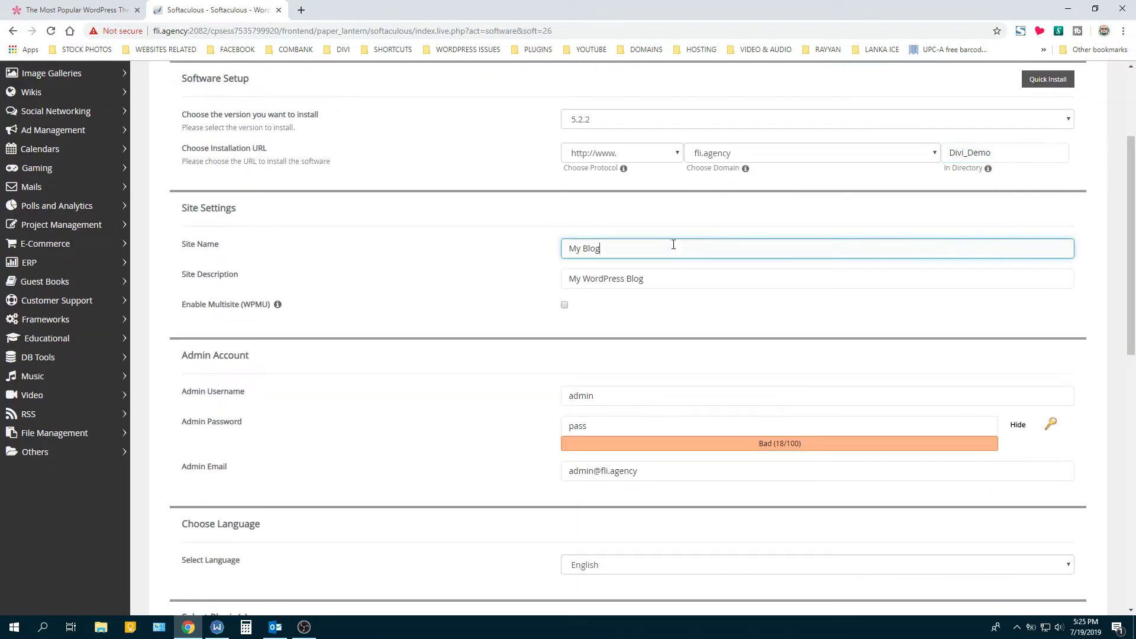
pyautogui.moveTo(601, 249); pyautogui.dragTo(390, 248)
pyautogui.write('Divi')
pyautogui.tripleClick(682, 282)
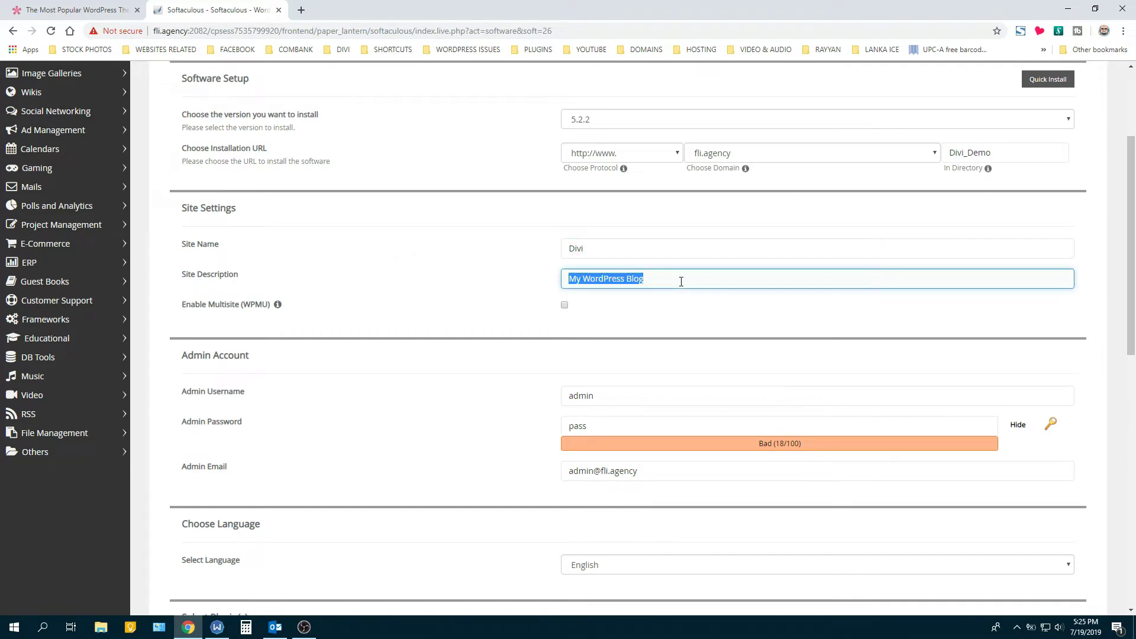
pyautogui.write('Tutorial')
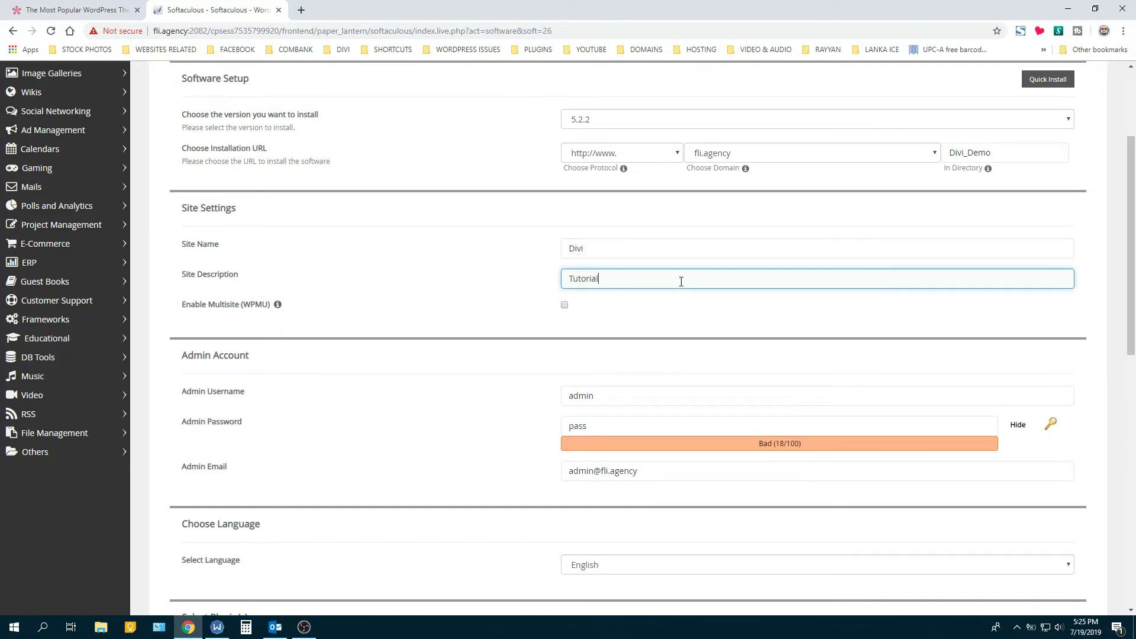
pyautogui.write('s')
# - Set a new admin username and replace the default admin password with a strong one
pyautogui.moveTo(613, 395); pyautogui.dragTo(587, 393)
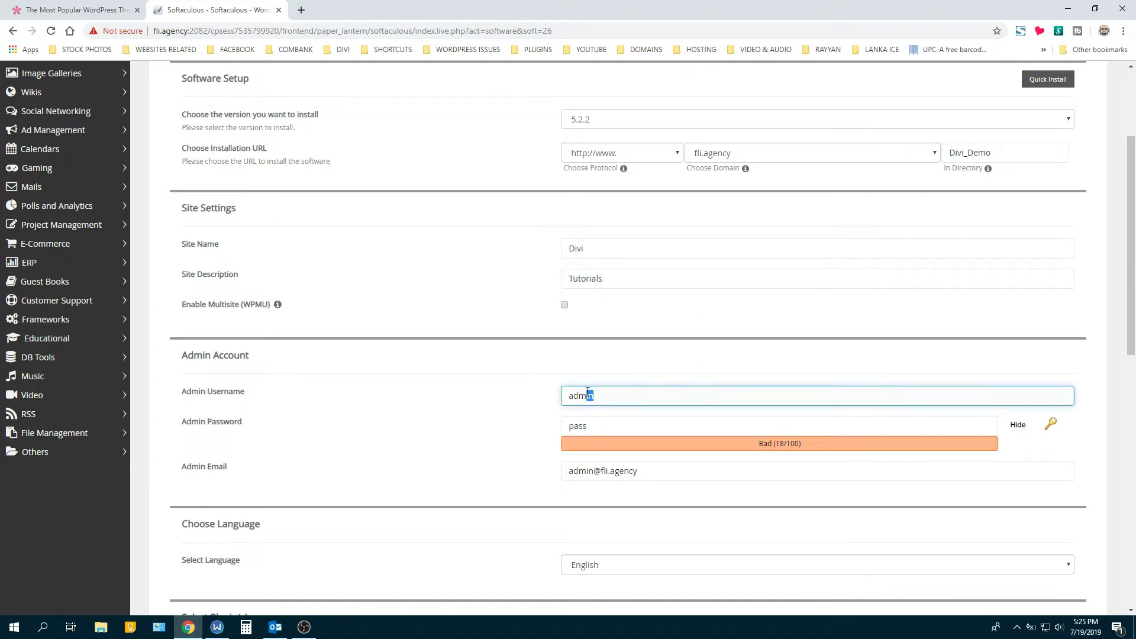
pyautogui.click(569, 394)
pyautogui.write('divi')
pyautogui.click(604, 426)
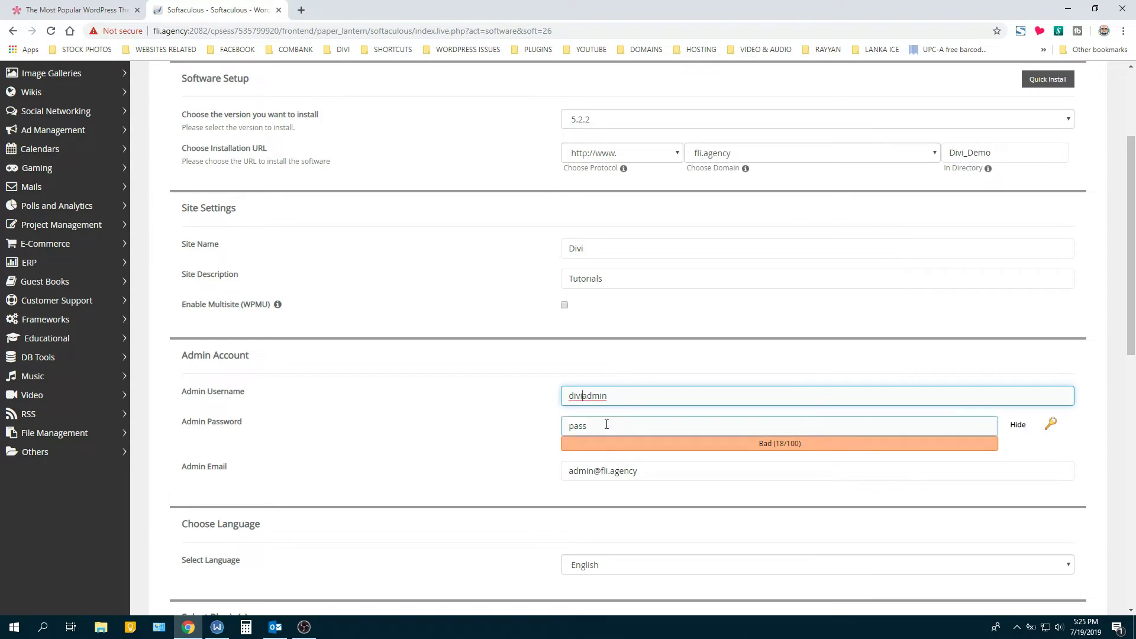
pyautogui.moveTo(604, 426); pyautogui.dragTo(439, 435)
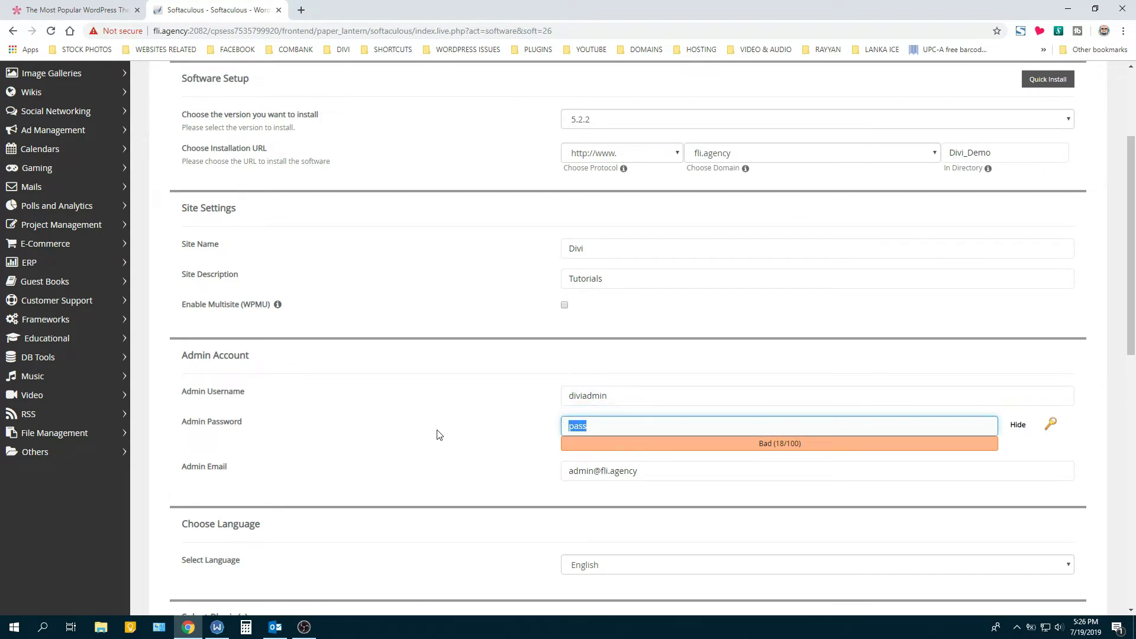
pyautogui.click(1018, 427)
pyautogui.click(672, 426)
pyautogui.hotkey('ctrl', 'a')
pyautogui.write('•••')
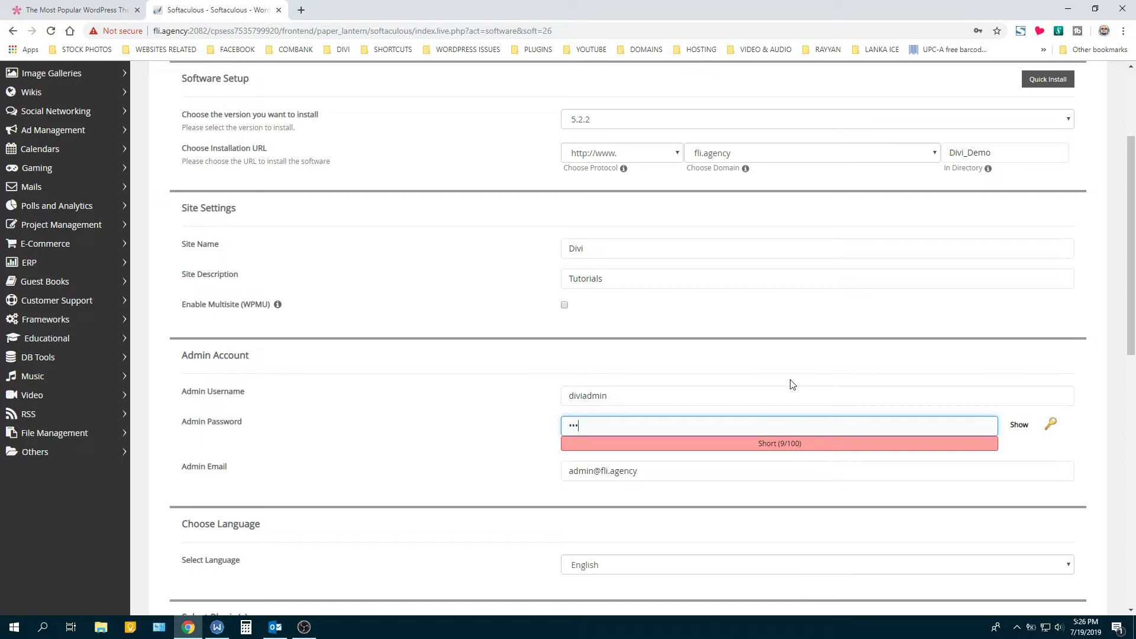
pyautogui.write('•')
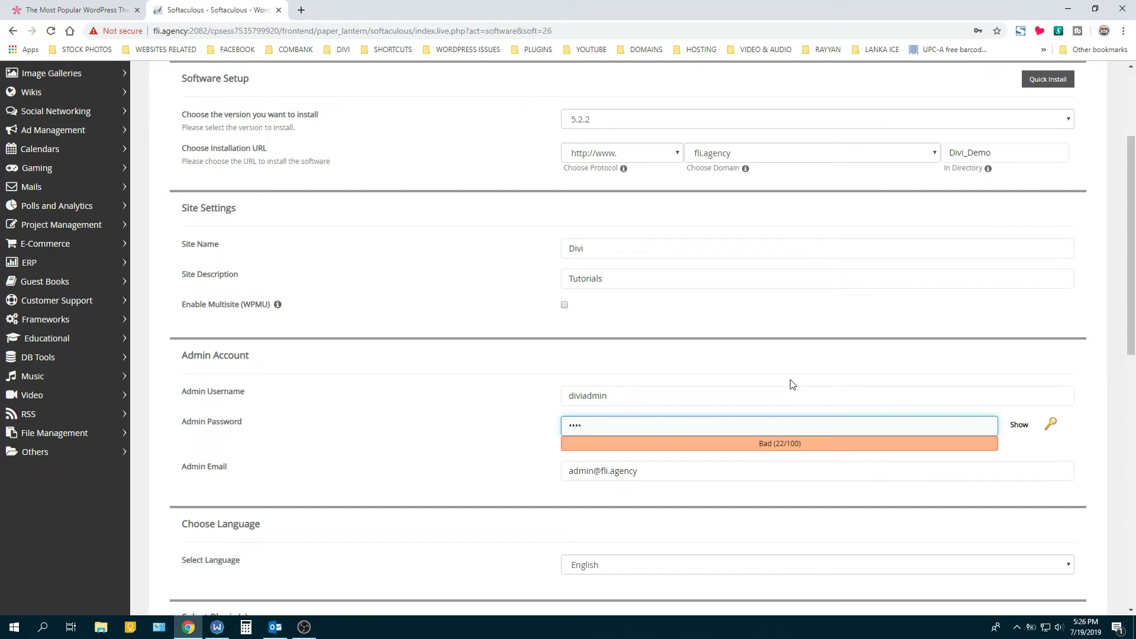
pyautogui.write('••••••')
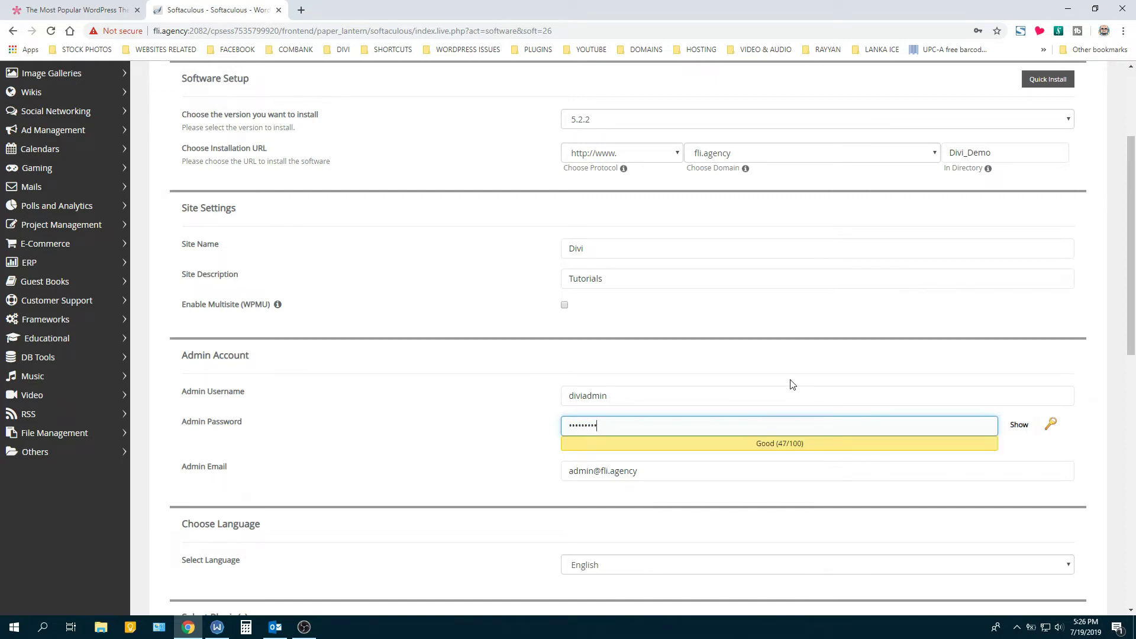
pyautogui.write('••')
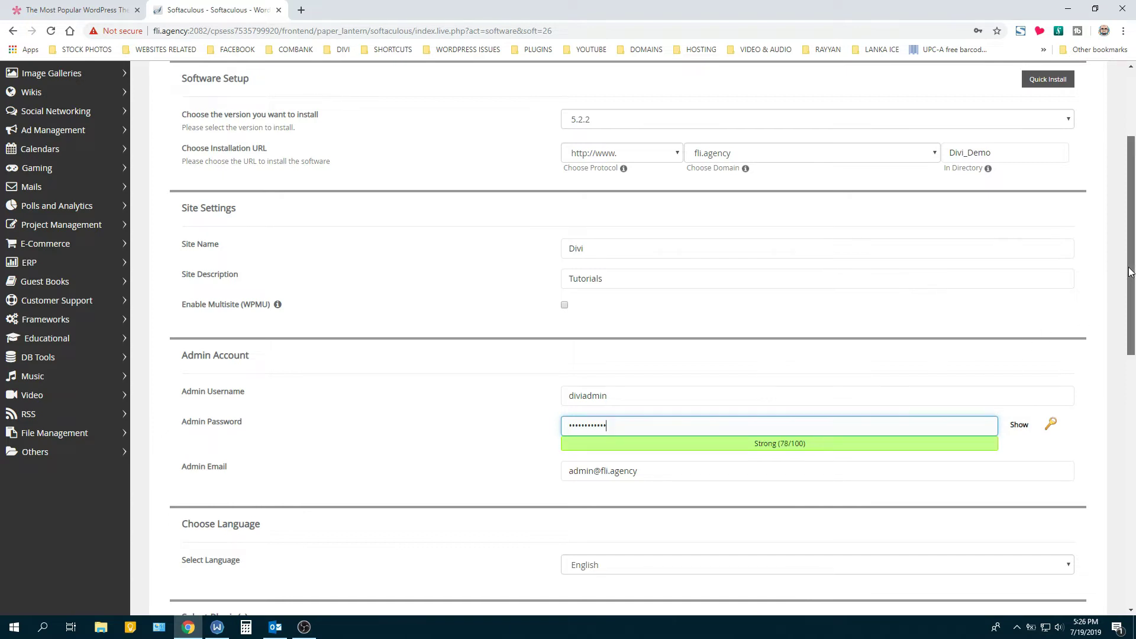
# - Change the name part of the admin e-mail and launch the WordPress installation
pyautogui.moveTo(1129, 271); pyautogui.dragTo(1127, 385)
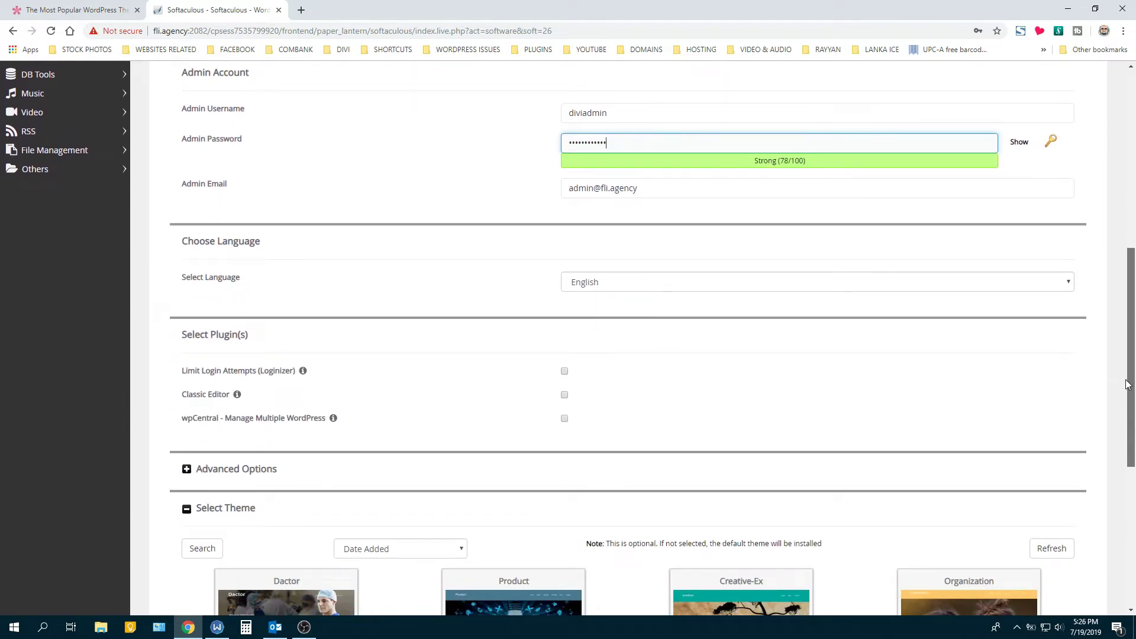
pyautogui.doubleClick(586, 188)
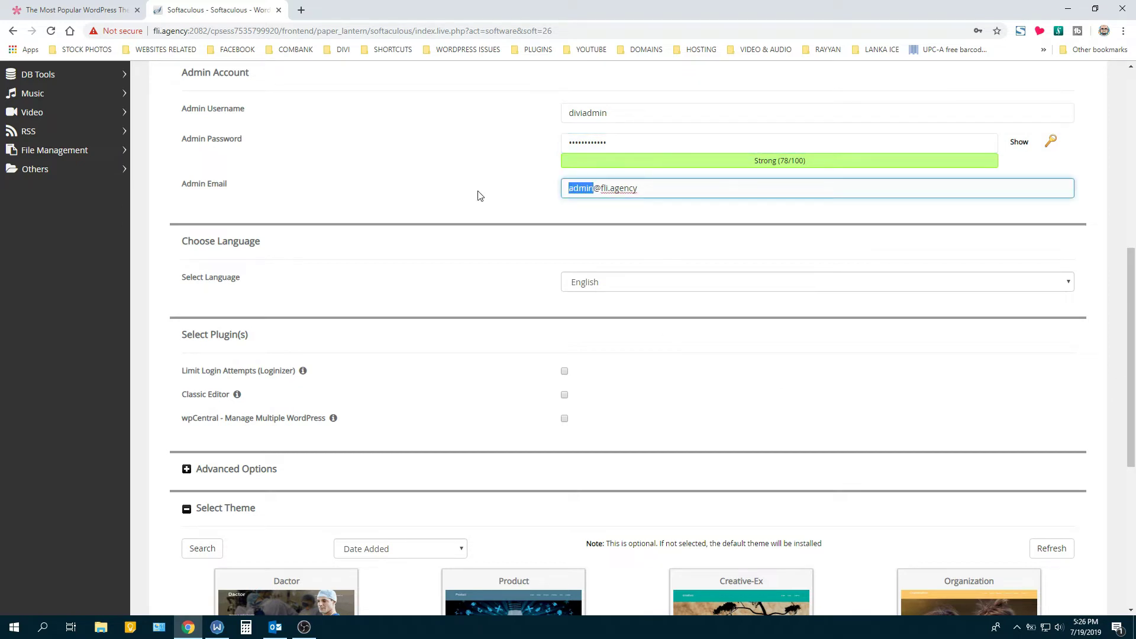
pyautogui.write('shiran')
pyautogui.moveTo(1132, 275); pyautogui.dragTo(1123, 426)
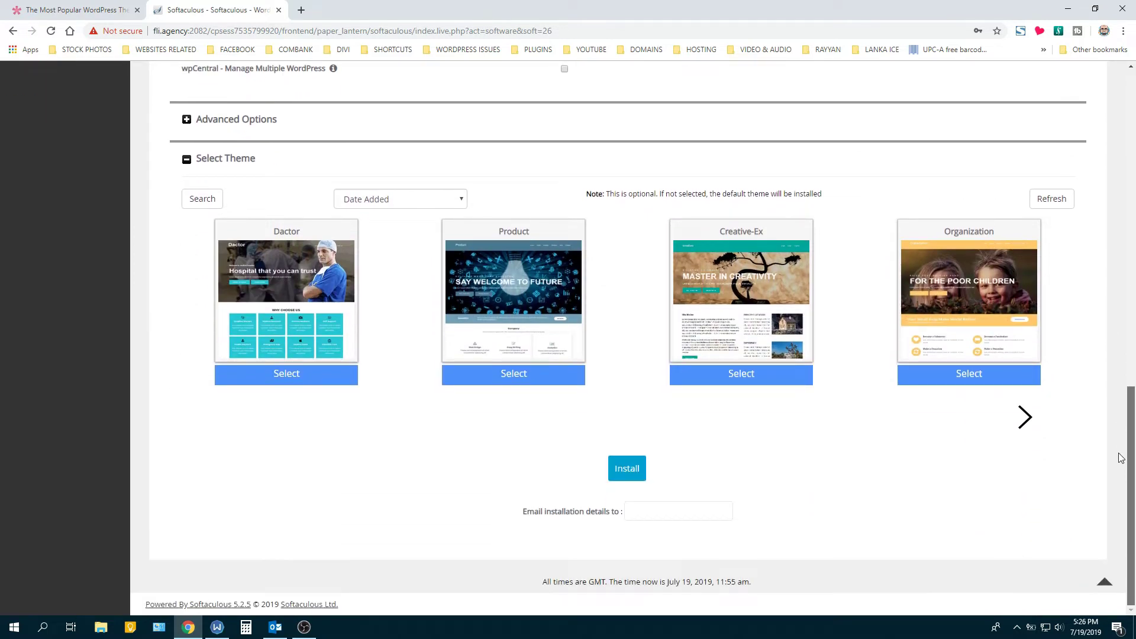
pyautogui.click(623, 469)
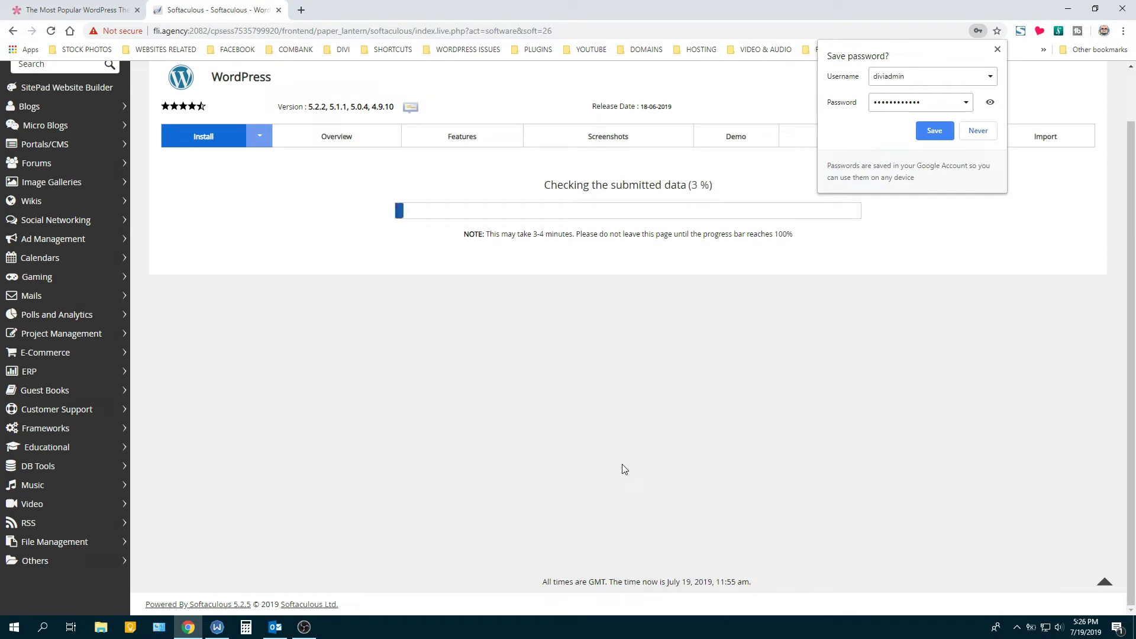
# - Dismiss Chrome's save-password prompt while the WordPress installation runs to 100%
pyautogui.click(997, 49)
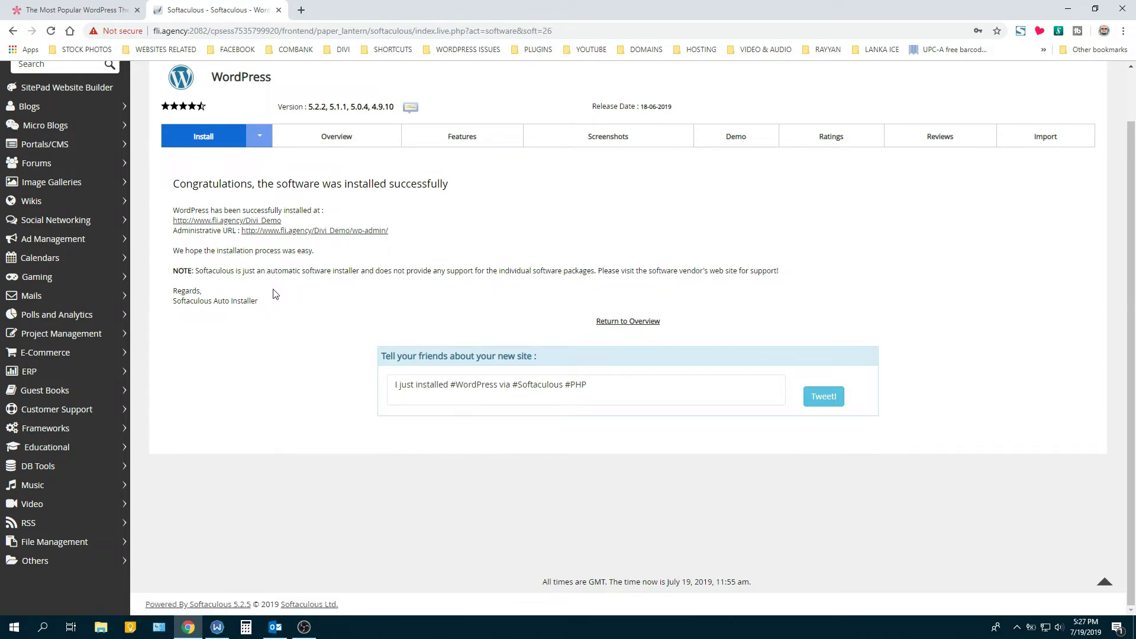
# - Open the new Divi site's WordPress admin dashboard from the Administrative URL
pyautogui.click(371, 232)
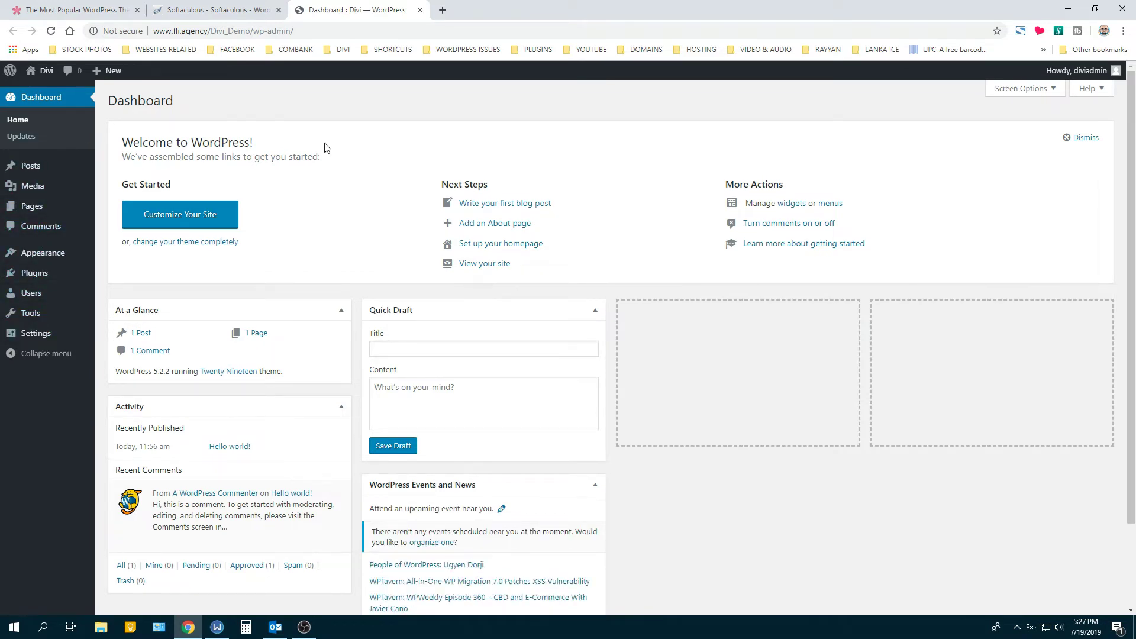
pyautogui.moveTo(48, 255)
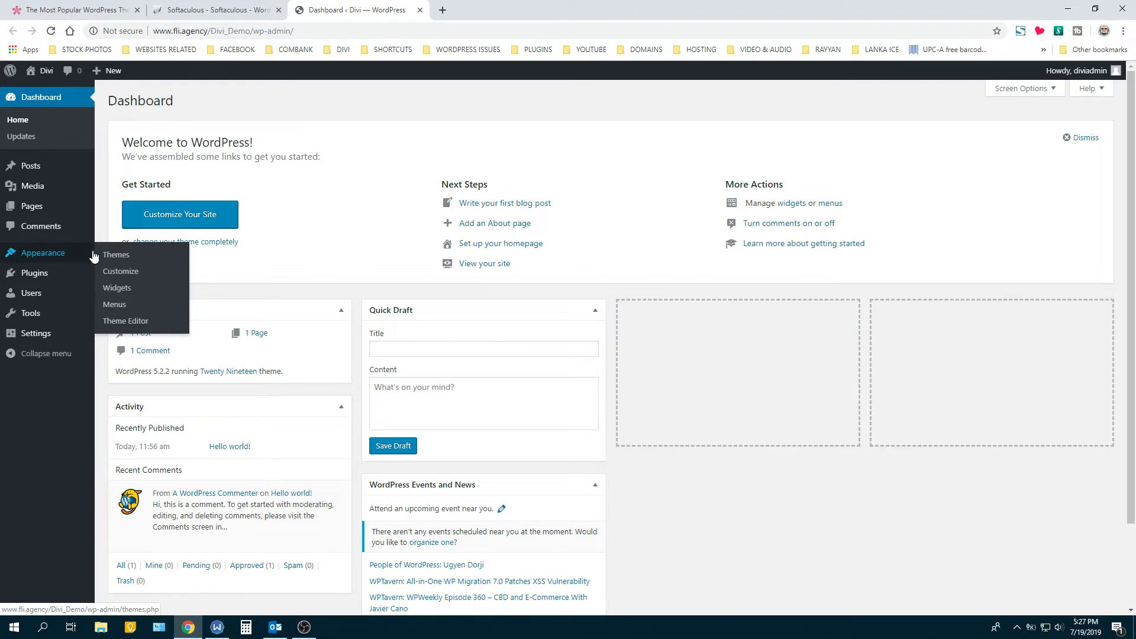
# - Delete the Twenty Seventeen and Twenty Sixteen themes, then go to the Add Themes page
pyautogui.click(116, 255)
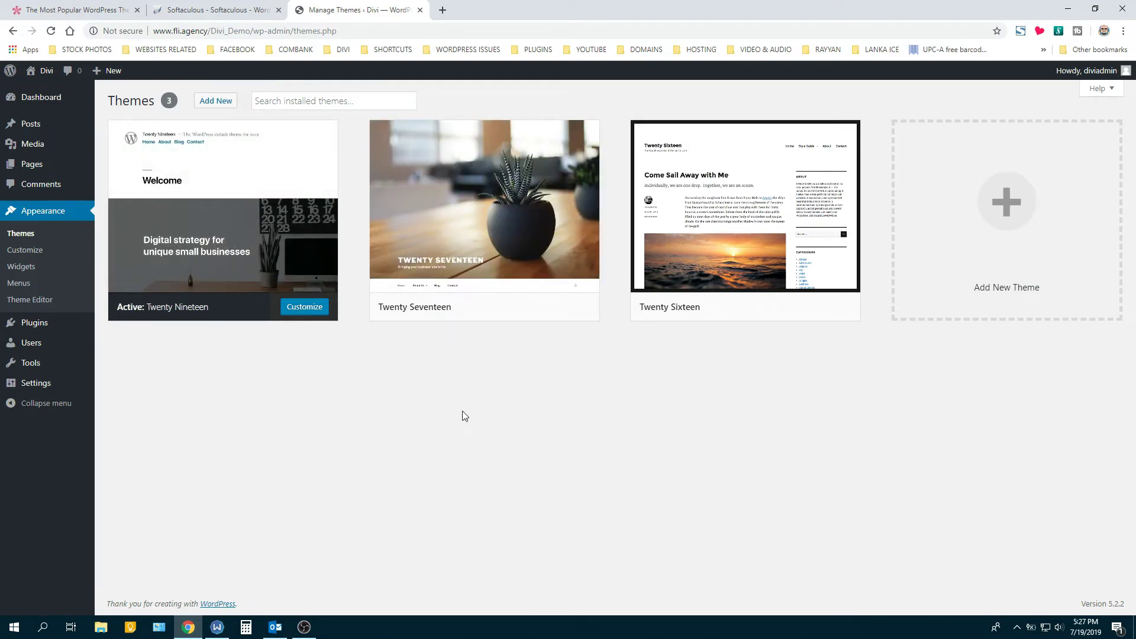
pyautogui.click(471, 205)
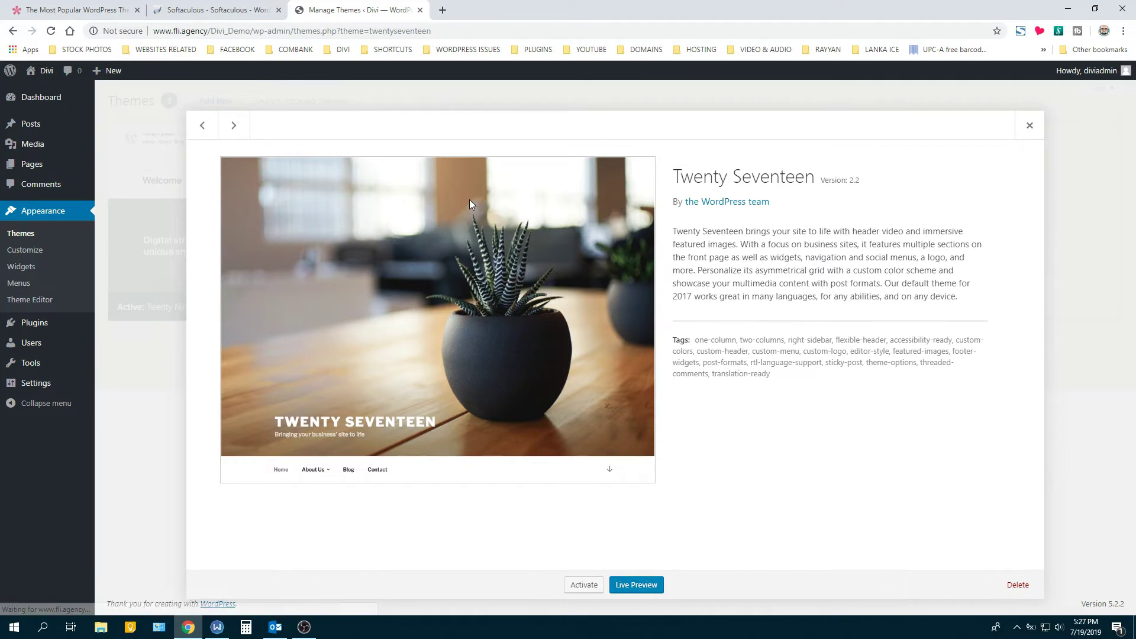
pyautogui.click(1017, 585)
pyautogui.click(625, 122)
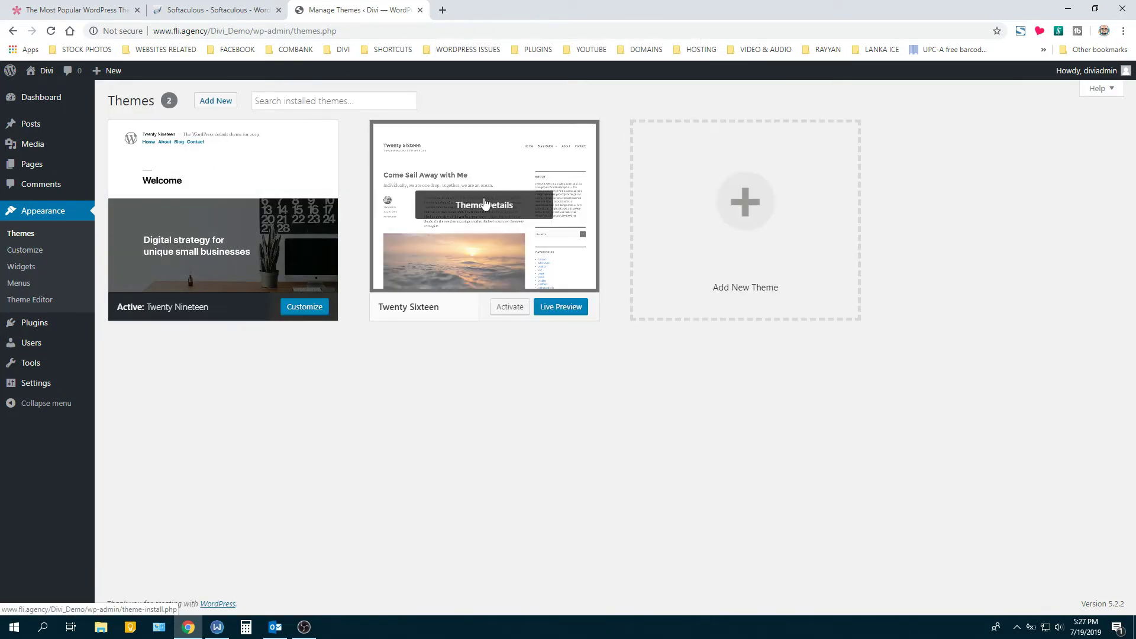
pyautogui.click(465, 203)
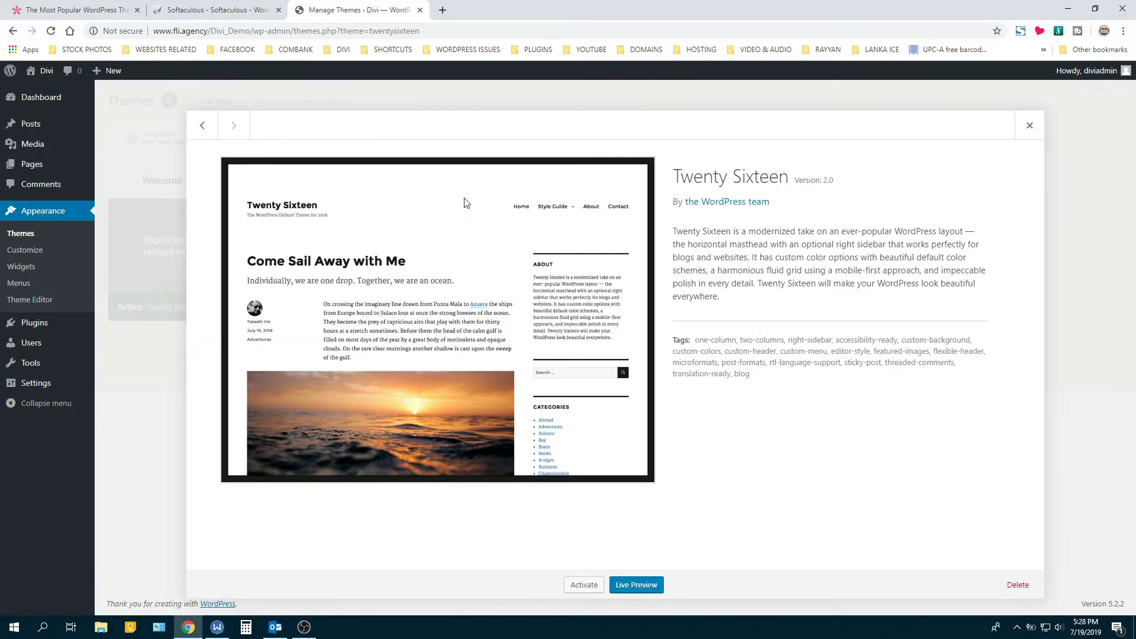
pyautogui.click(1017, 585)
pyautogui.click(626, 122)
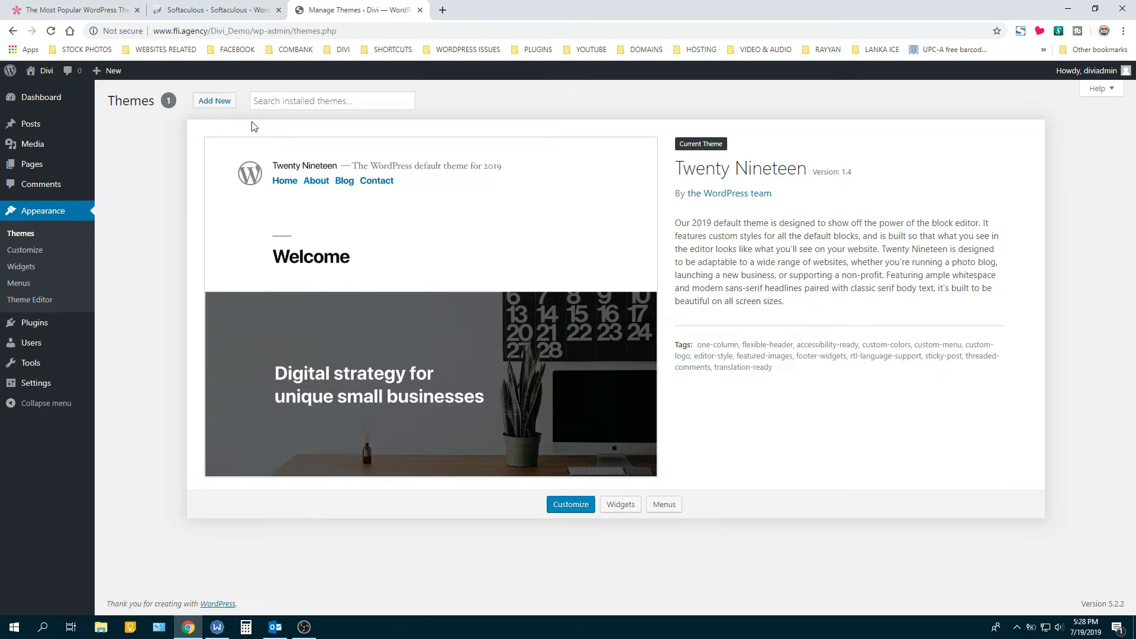
pyautogui.click(225, 105)
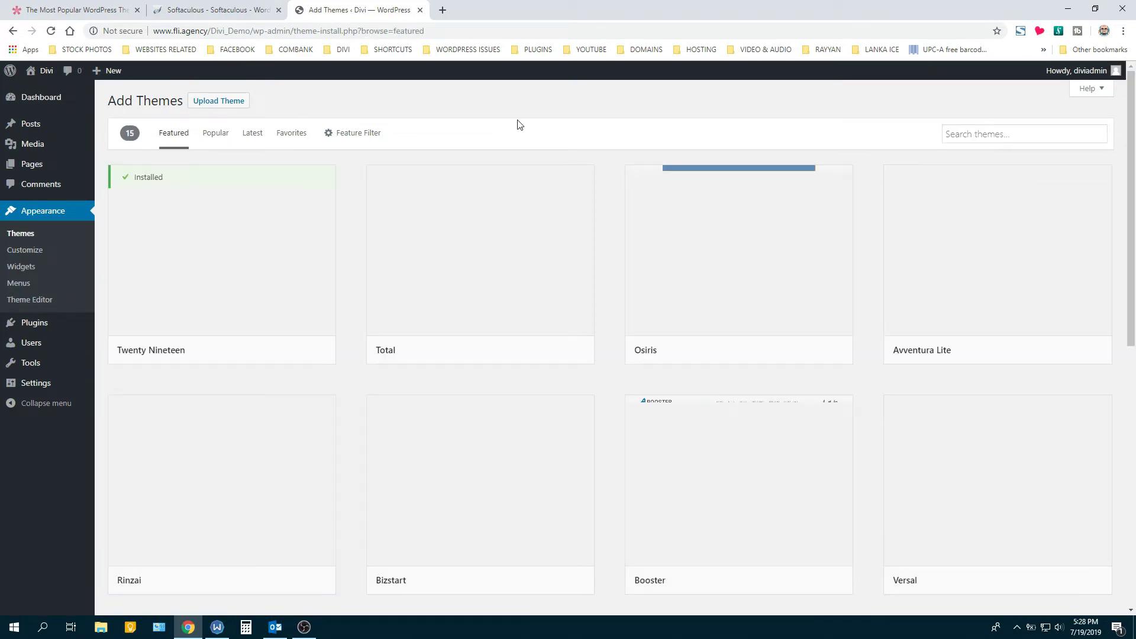
# - Select Divi.zip in the Upload Theme form, then bring FileZilla to the front
pyautogui.click(216, 103)
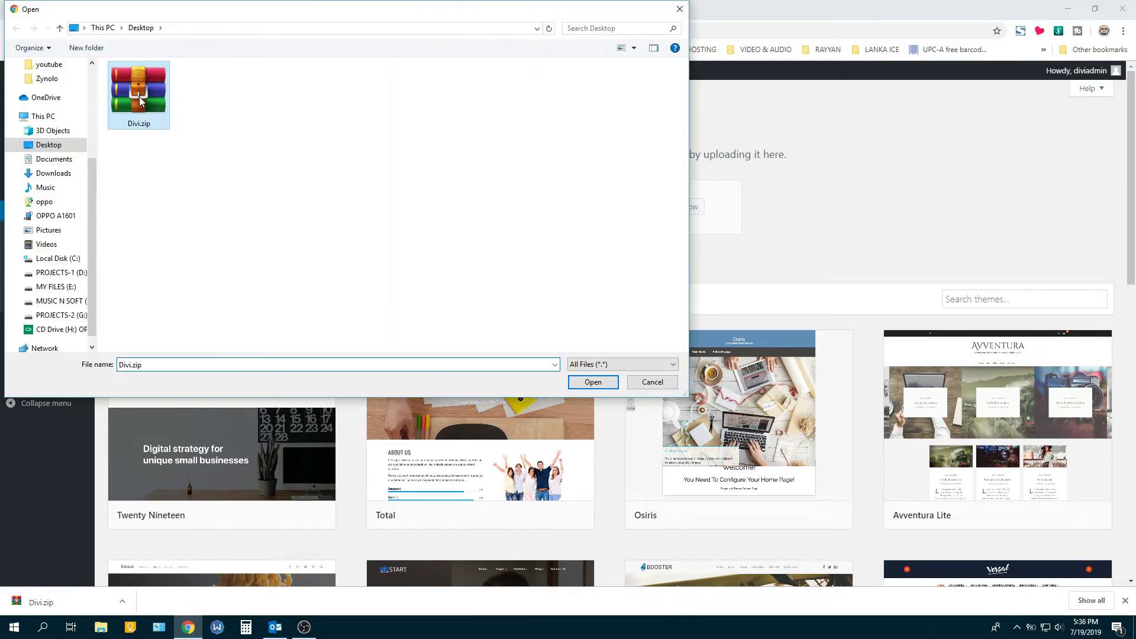
pyautogui.click(593, 383)
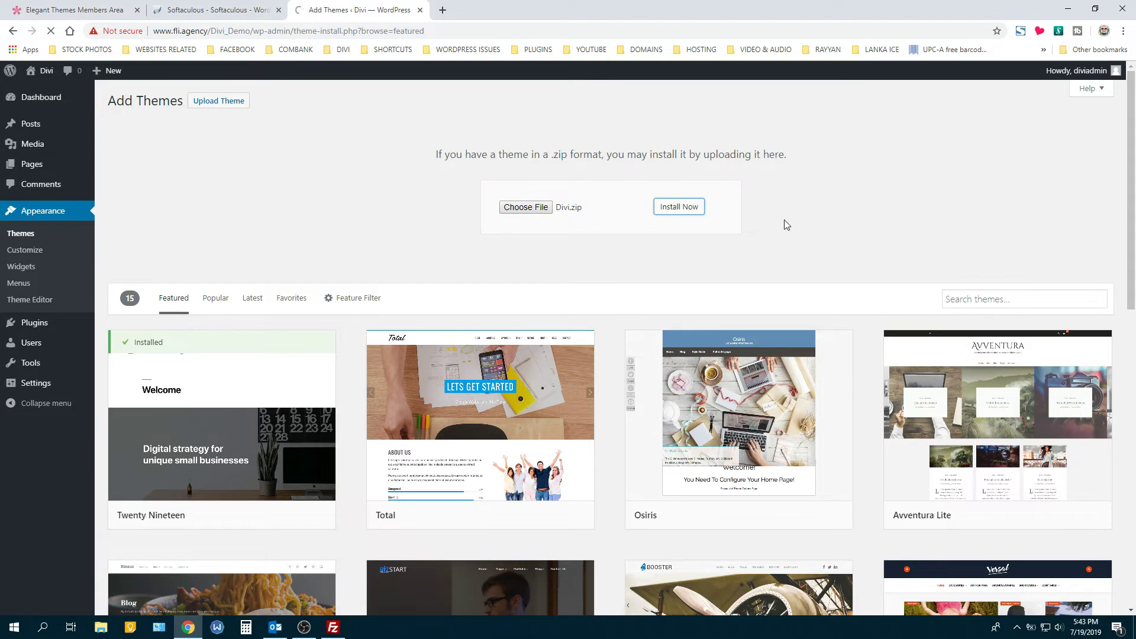
pyautogui.click(333, 627)
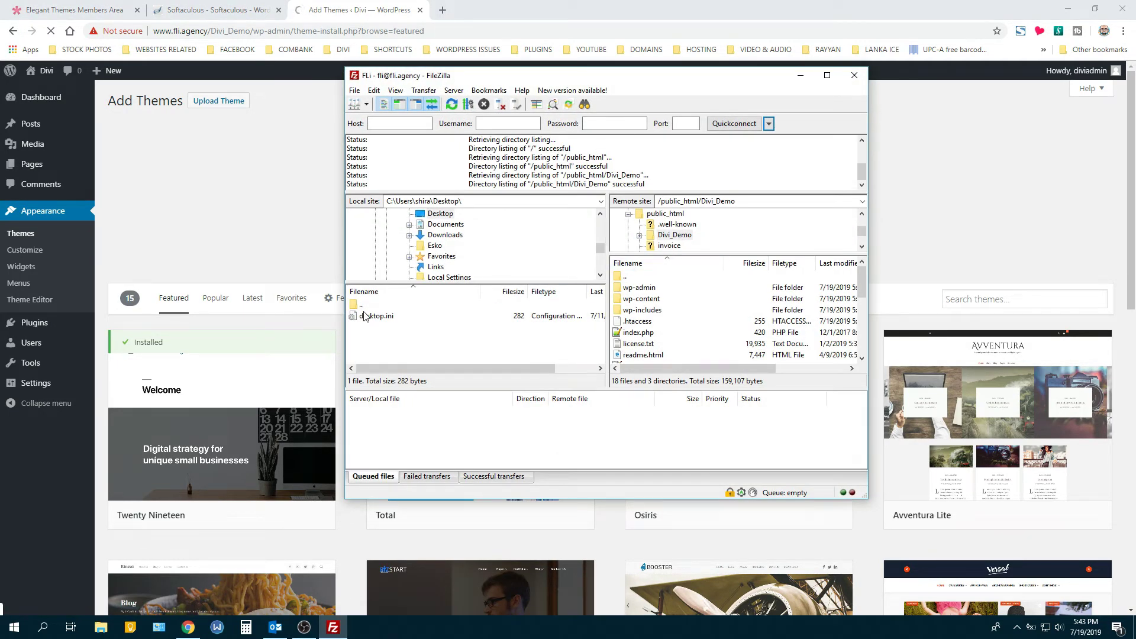
# - Upload Divi.zip from the local Desktop into /public_html/Divi_Demo/wp-content/themes
pyautogui.click(447, 216)
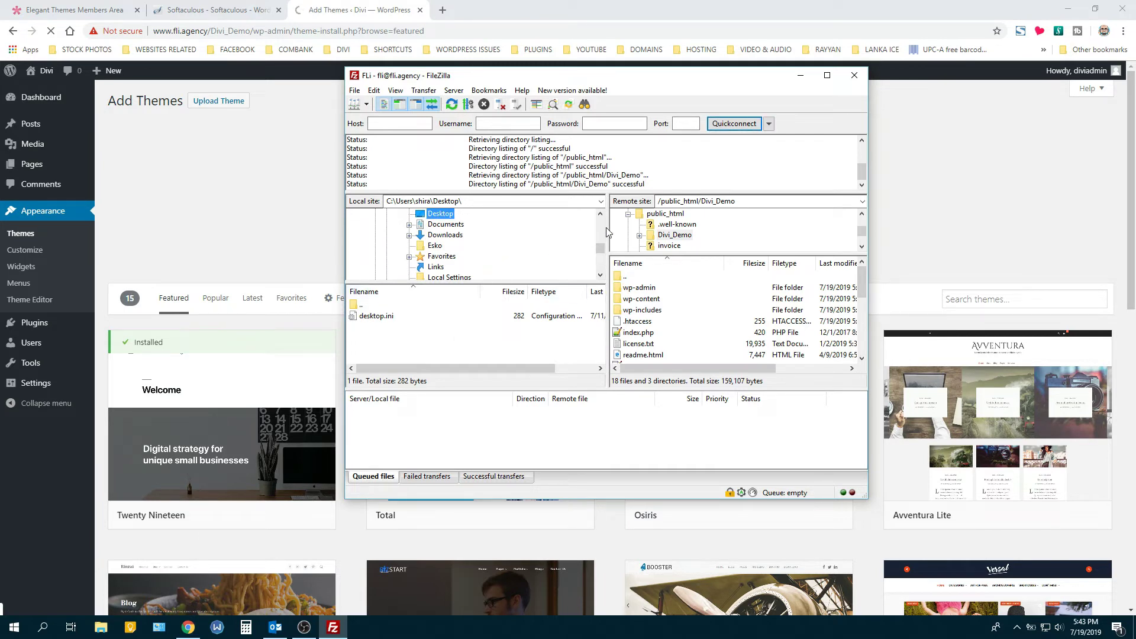
pyautogui.scroll(5, 602, 220)
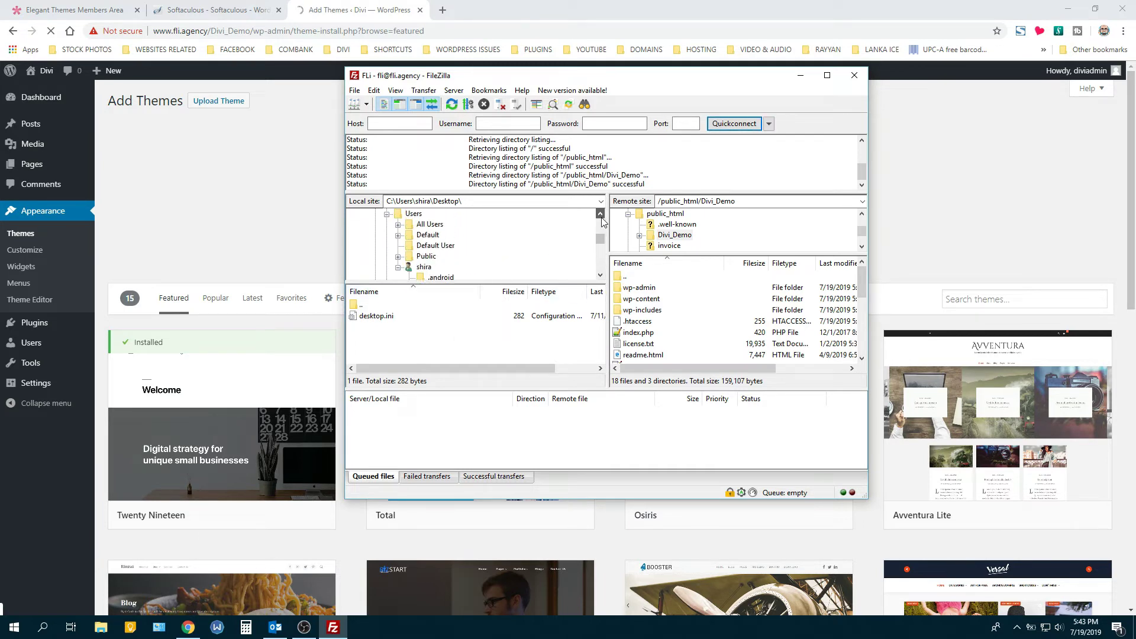
pyautogui.scroll(6, 602, 219)
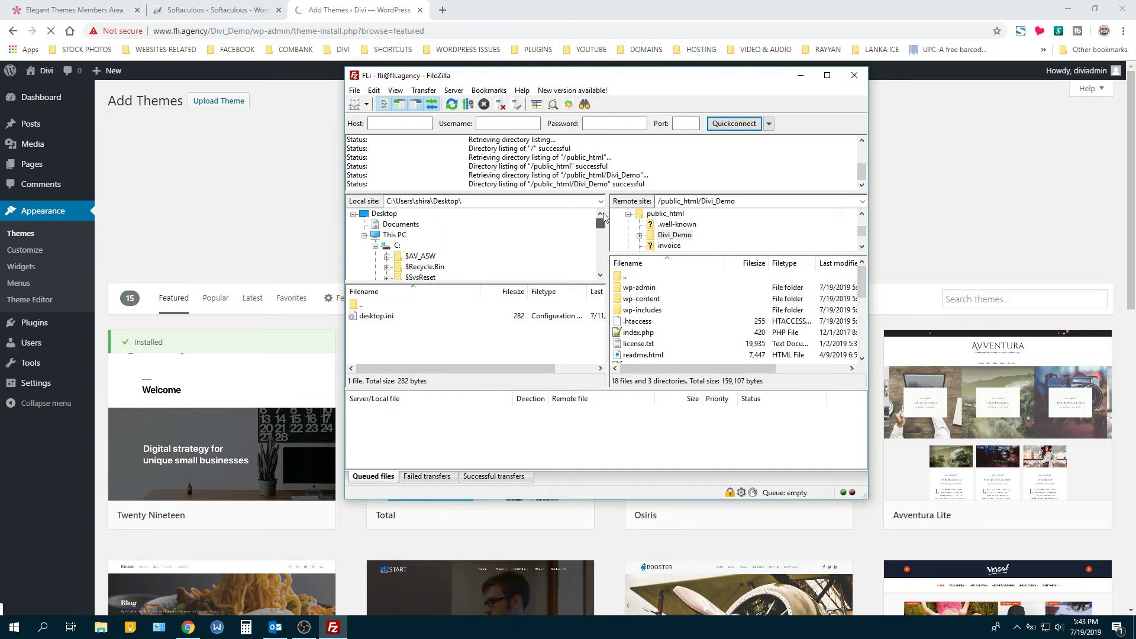
pyautogui.click(384, 213)
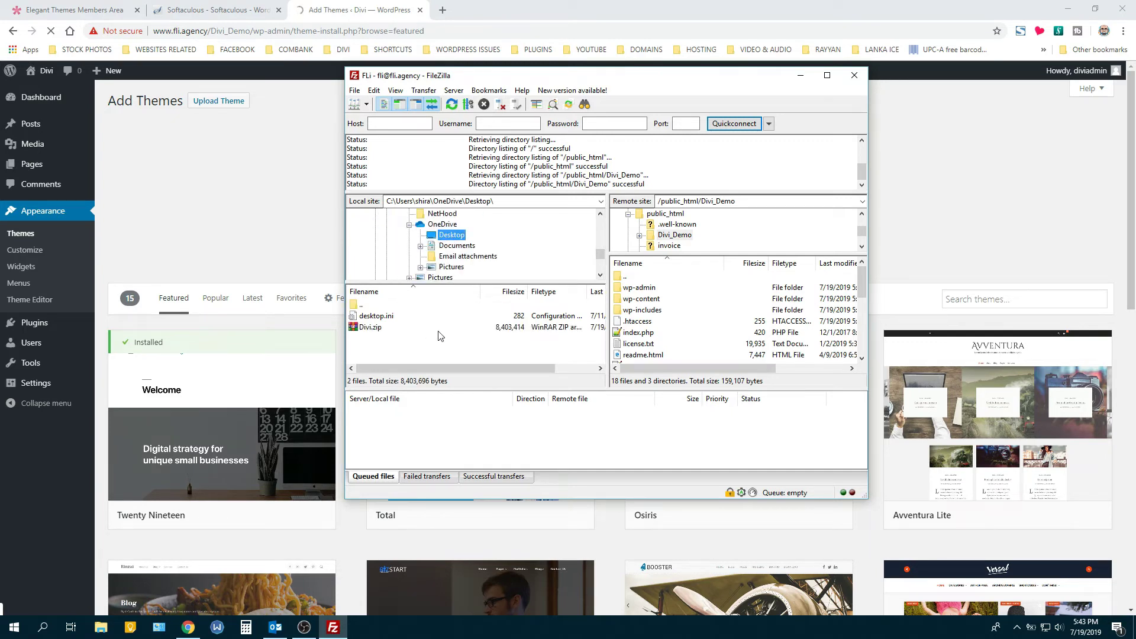
pyautogui.doubleClick(649, 299)
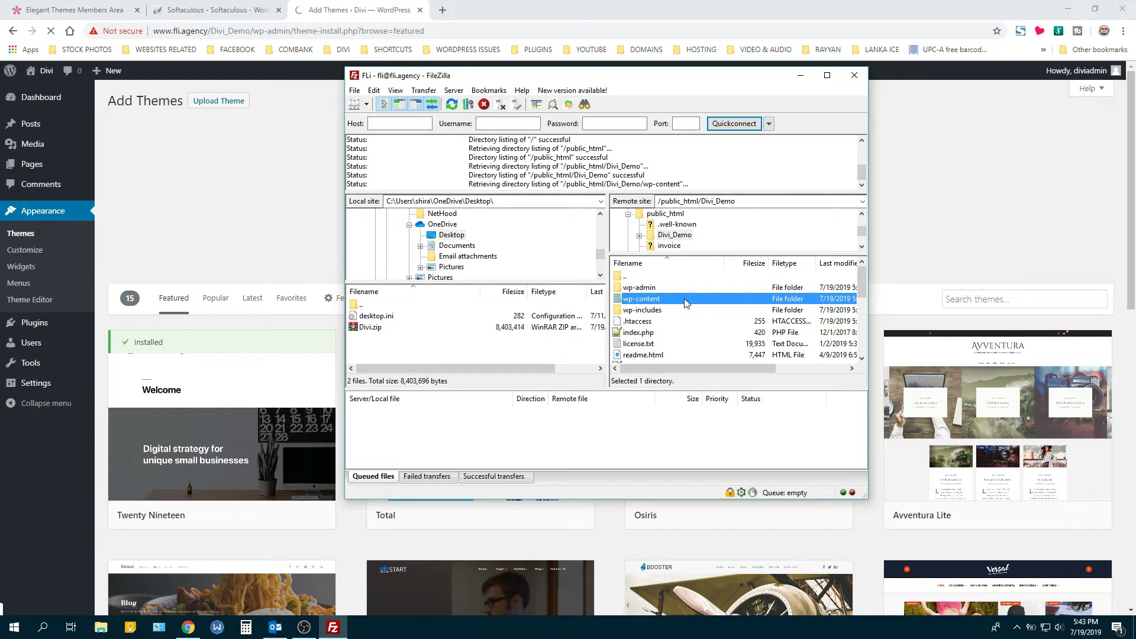
pyautogui.doubleClick(637, 300)
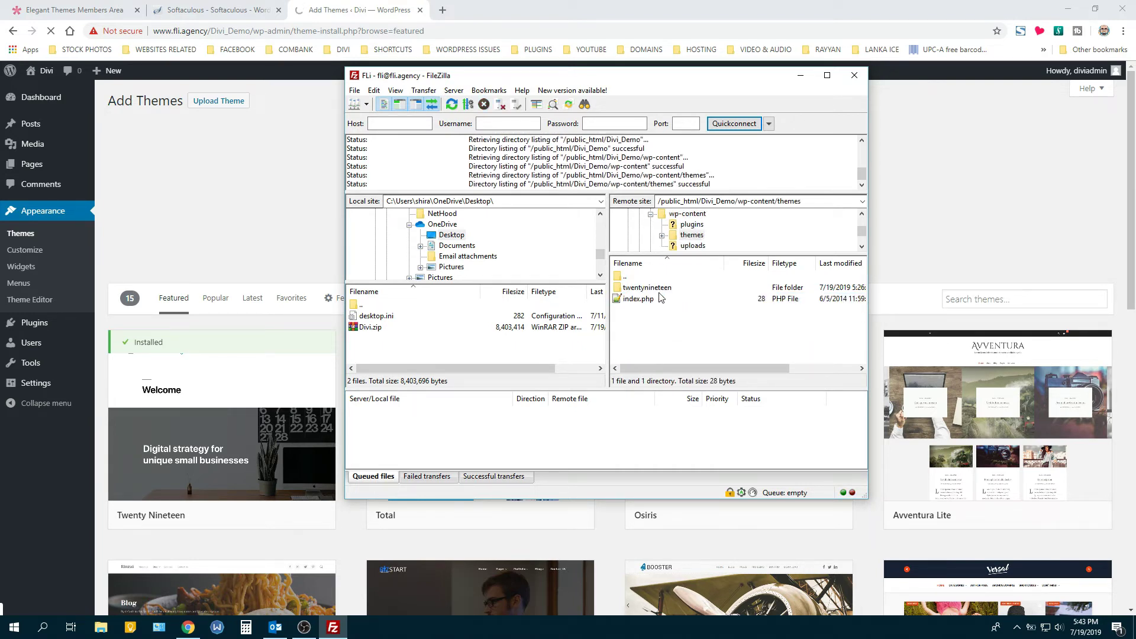
pyautogui.moveTo(356, 330); pyautogui.dragTo(676, 337)
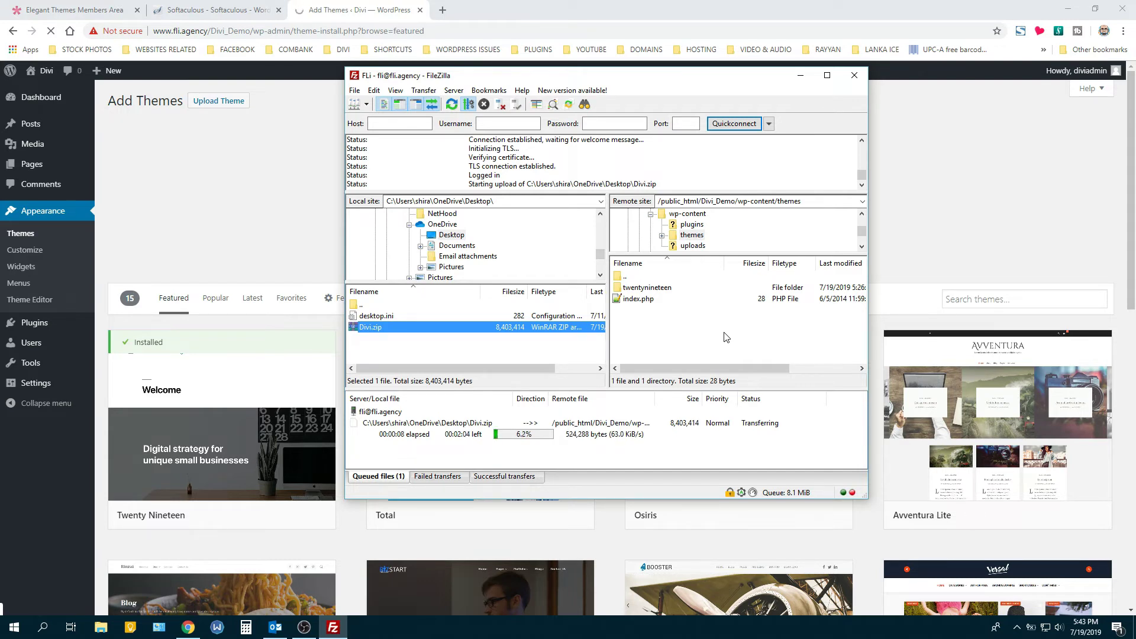
# - Move the FileZilla window to the right while the Divi.zip transfer finishes
pyautogui.moveTo(580, 80); pyautogui.dragTo(833, 84)
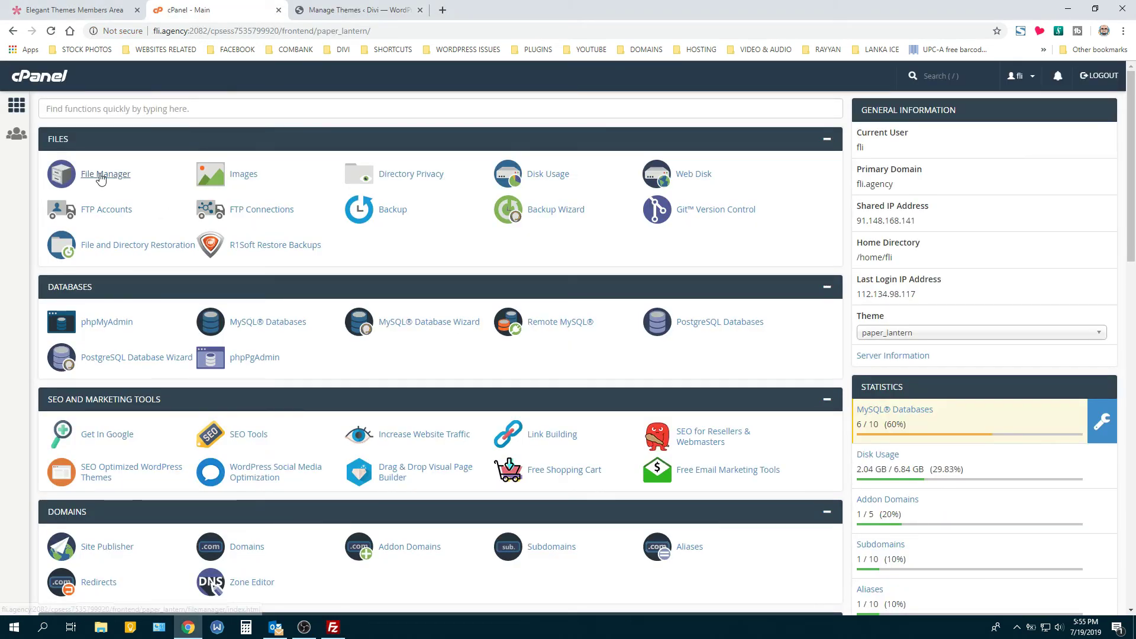
# - In File Manager, go to public_html/Divi_Demo/wp-content/themes and select the uploaded 8.01 MB Divi.zip
pyautogui.click(109, 175)
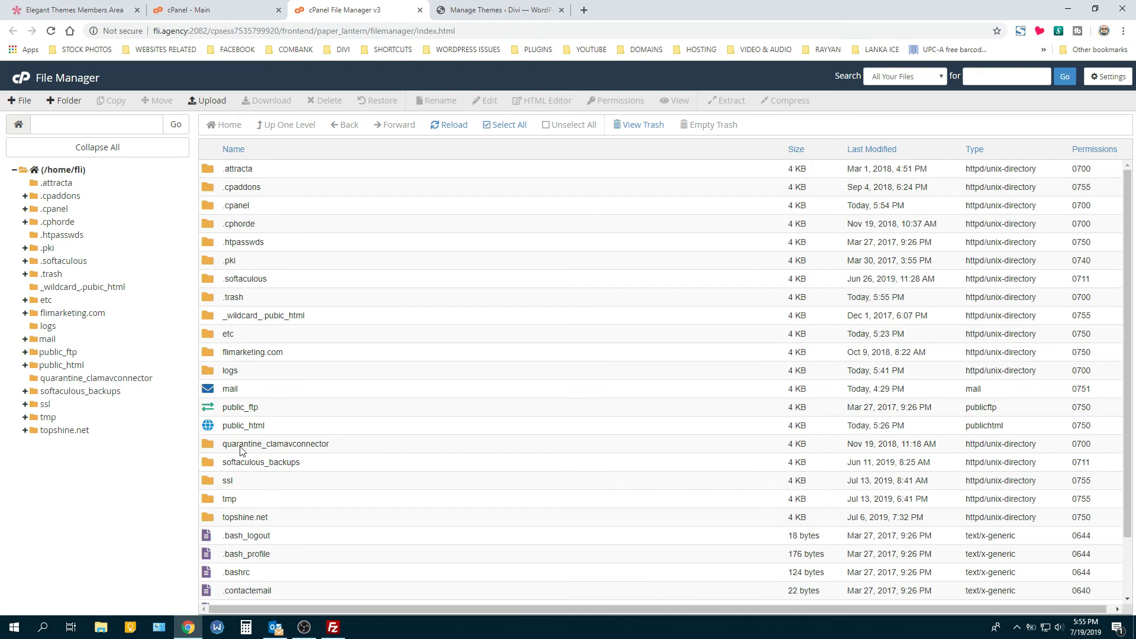
pyautogui.click(208, 429)
pyautogui.doubleClick(208, 429)
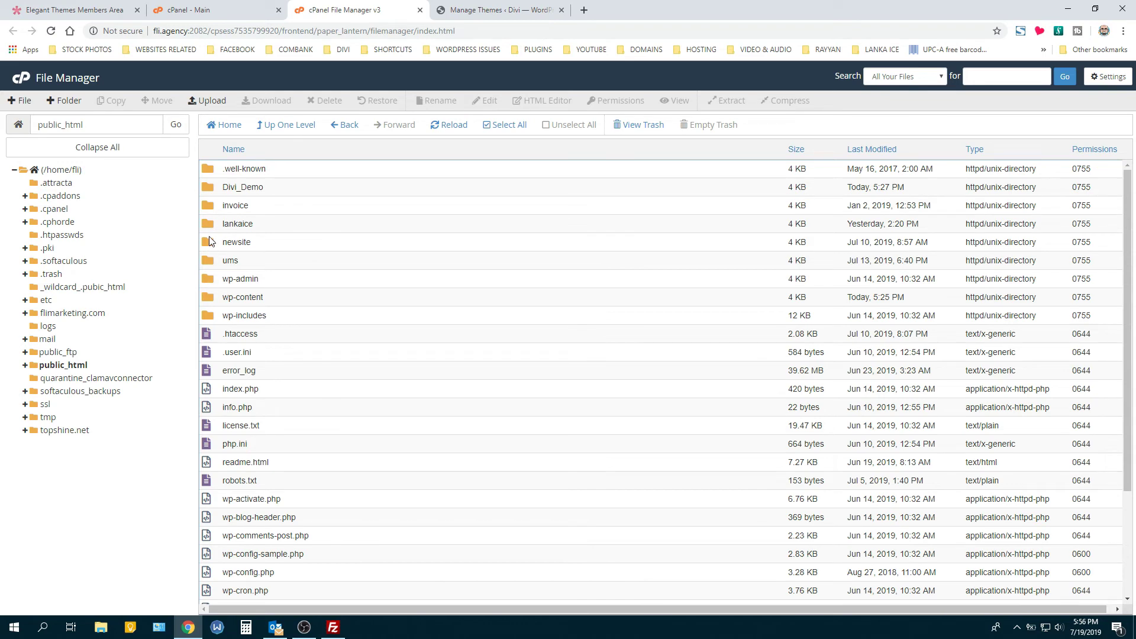
pyautogui.doubleClick(215, 188)
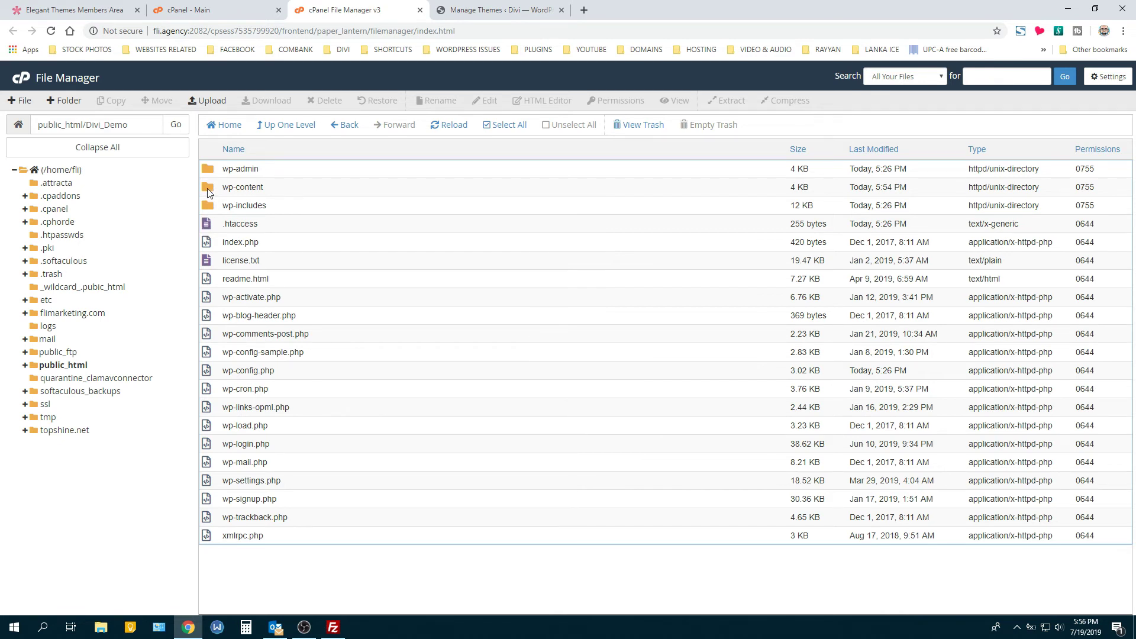
pyautogui.doubleClick(208, 187)
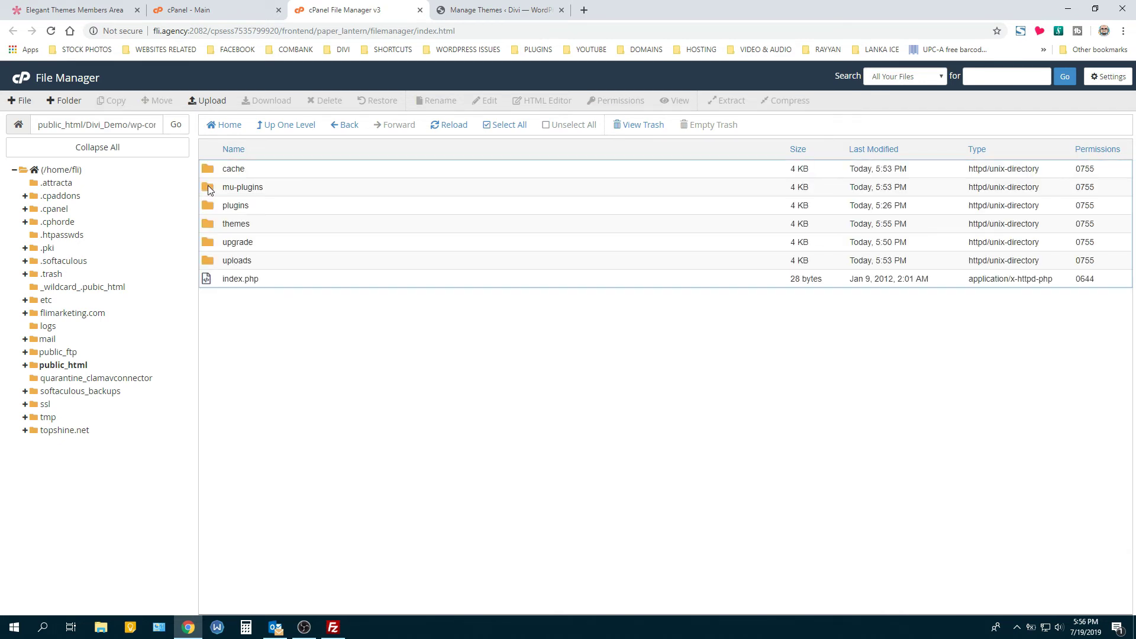
pyautogui.doubleClick(208, 228)
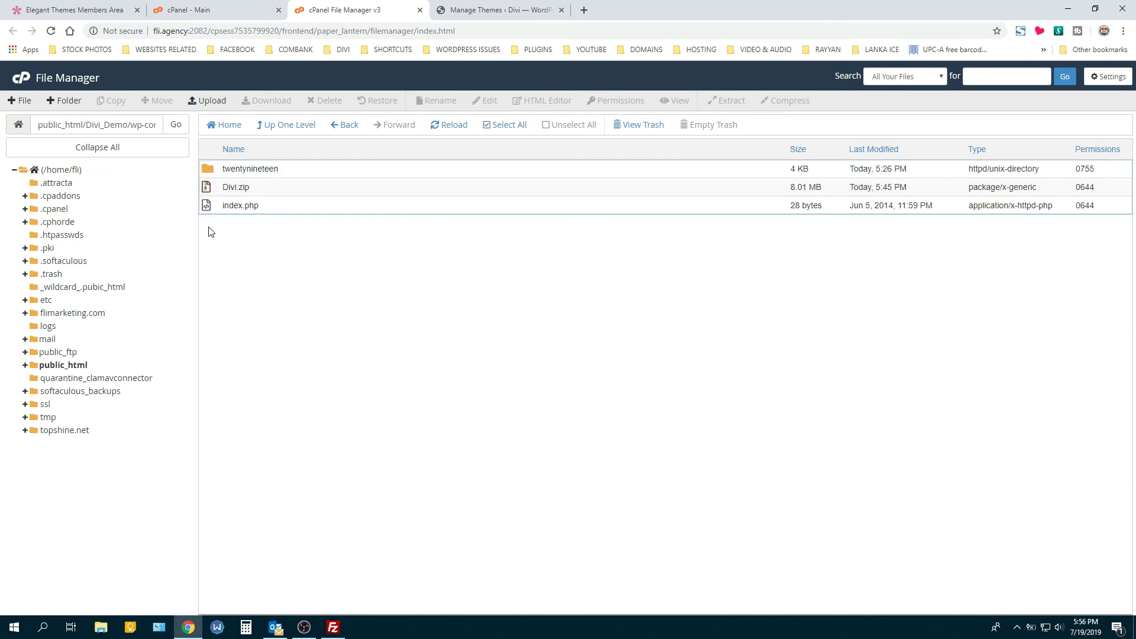
pyautogui.click(210, 190)
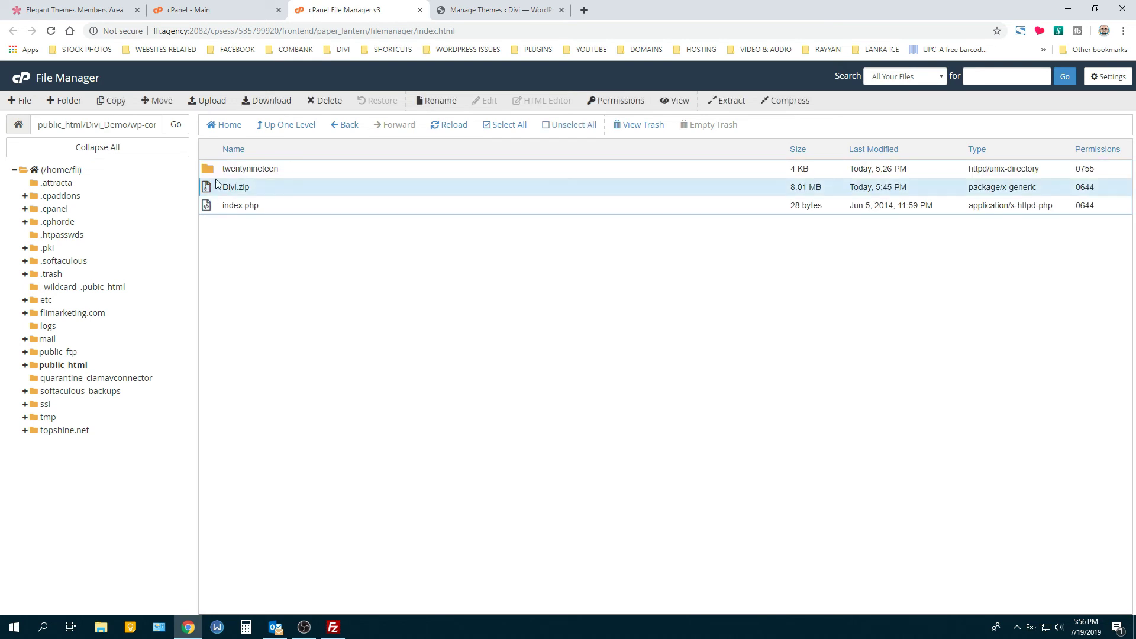
# - Extract Divi.zip into the themes folder and refresh the listing to show the Divi folder
pyautogui.click(732, 101)
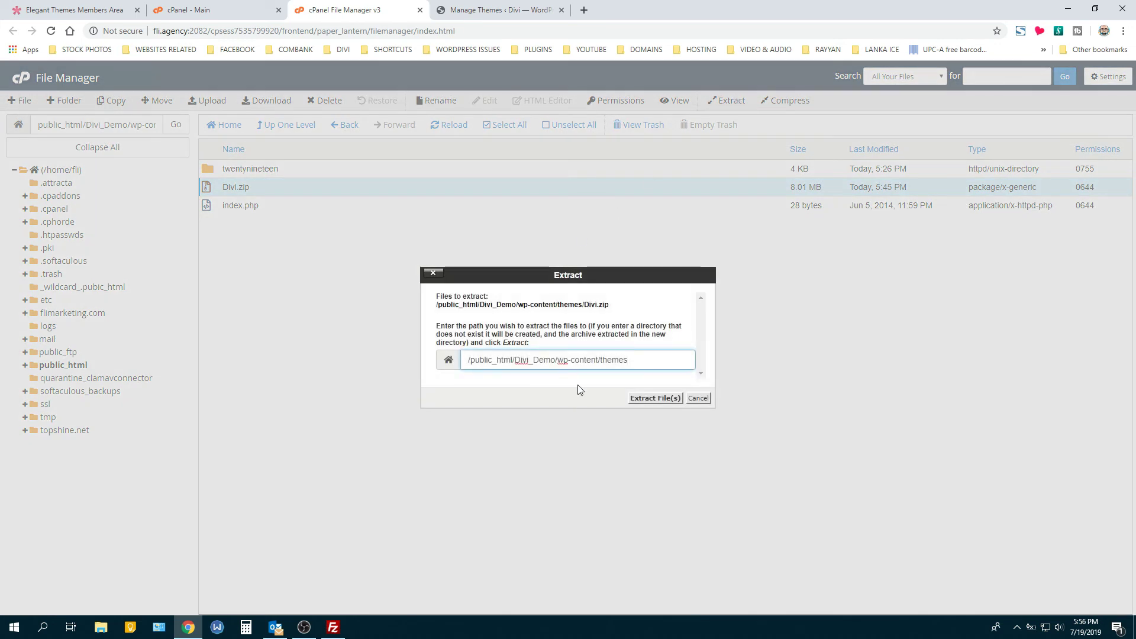
pyautogui.click(645, 396)
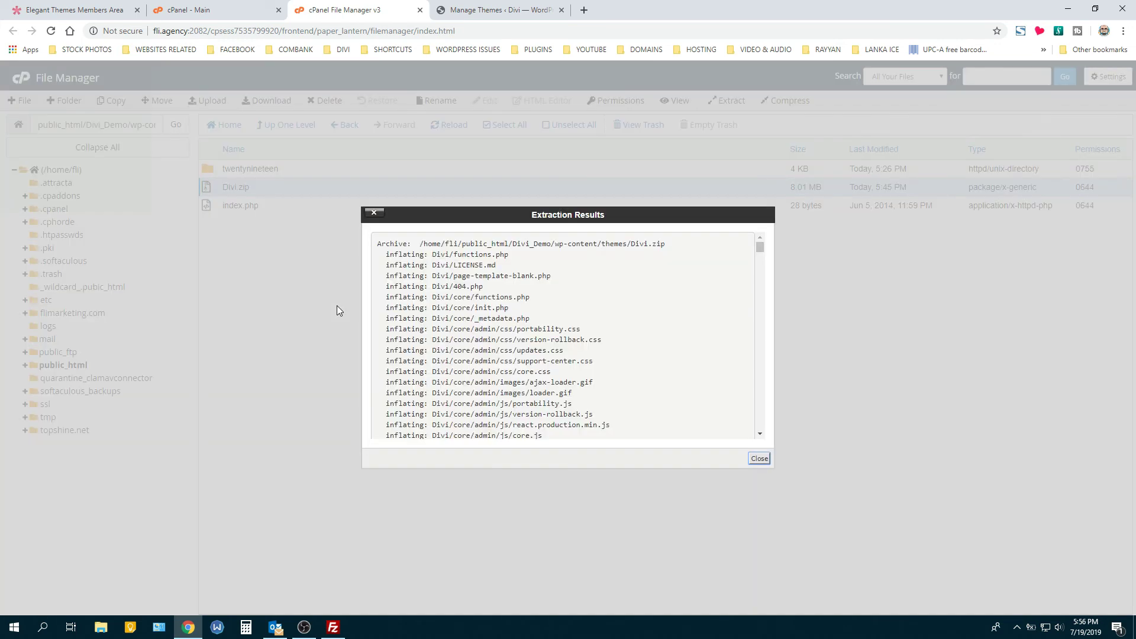
pyautogui.click(759, 458)
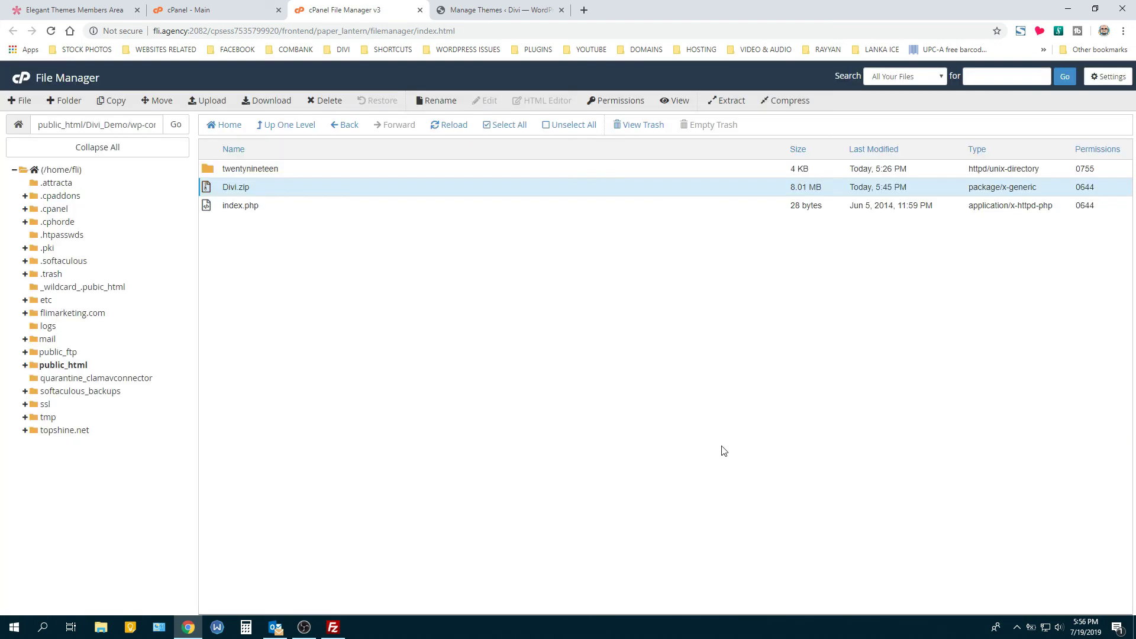
pyautogui.click(457, 127)
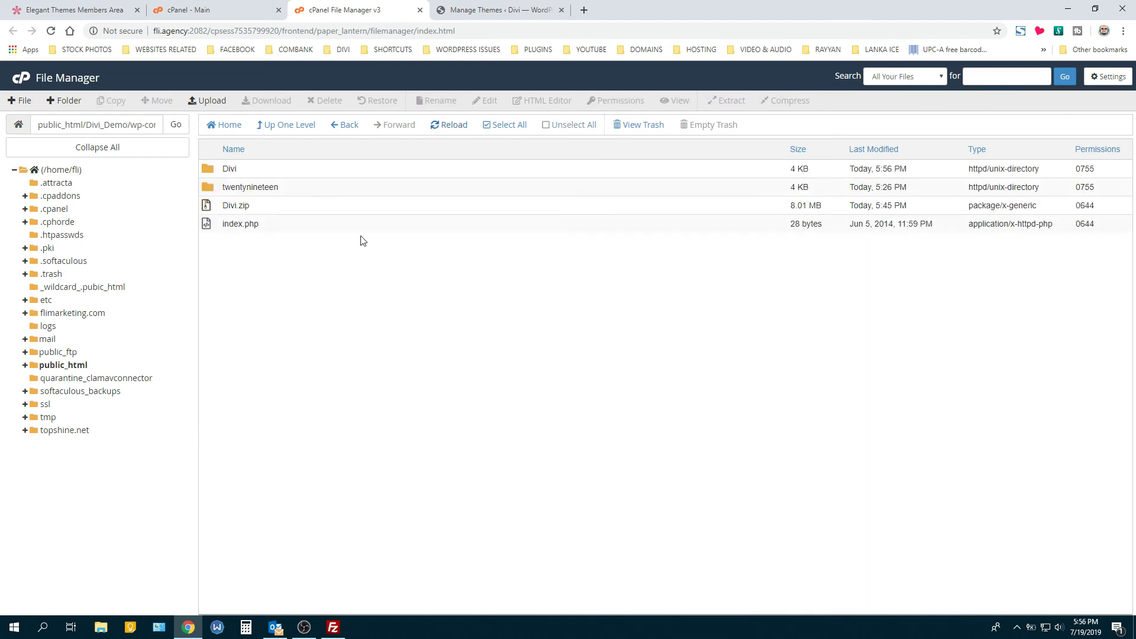
# - Delete the leftover Divi.zip archive from the themes folder
pyautogui.click(213, 206)
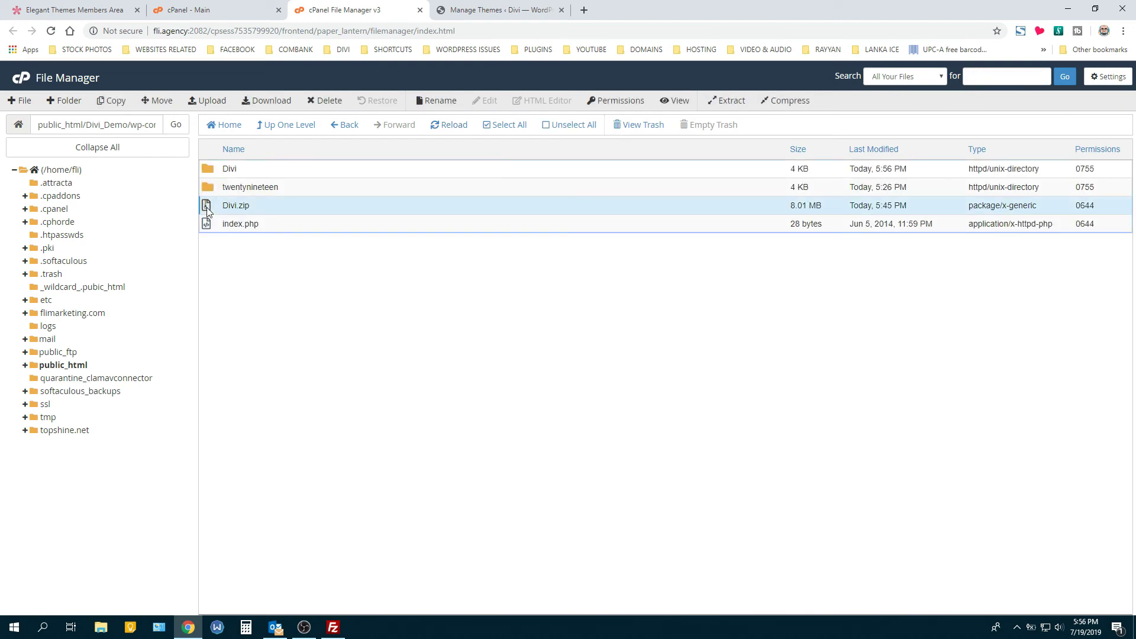
pyautogui.click(340, 108)
pyautogui.click(664, 376)
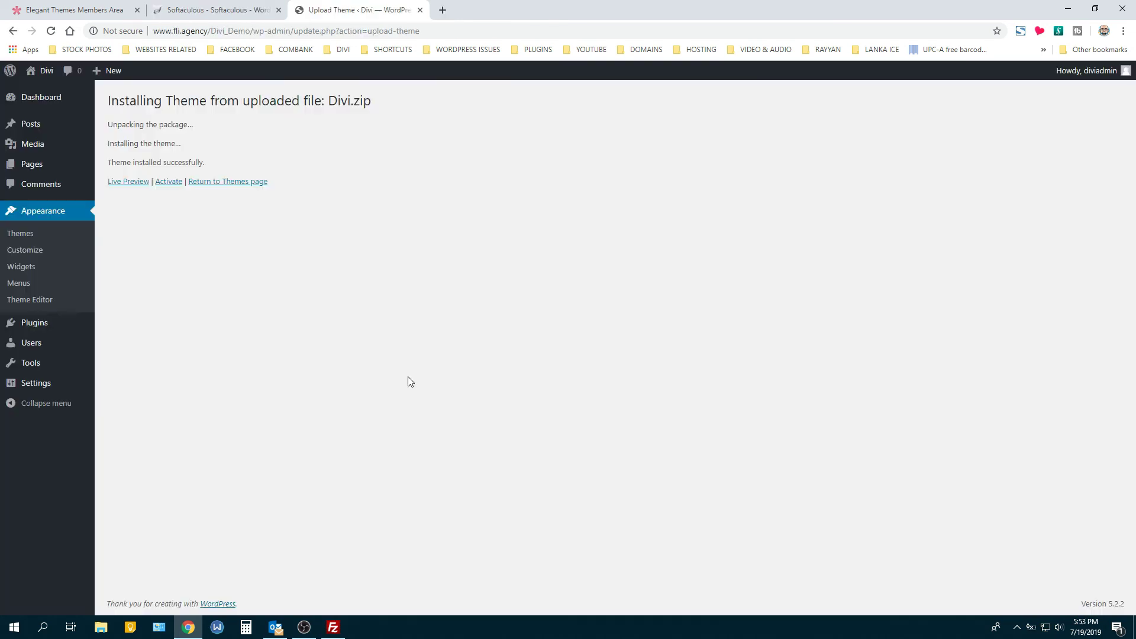
# - Activate the newly installed Divi theme from the theme-installed page
pyautogui.click(170, 181)
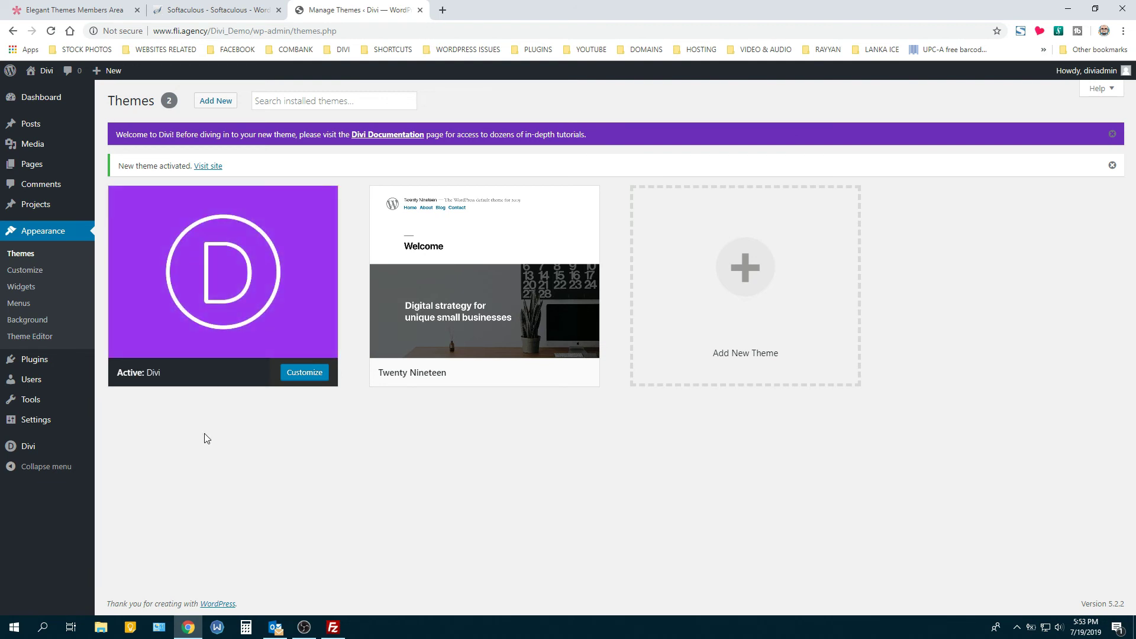
pyautogui.moveTo(30, 446)
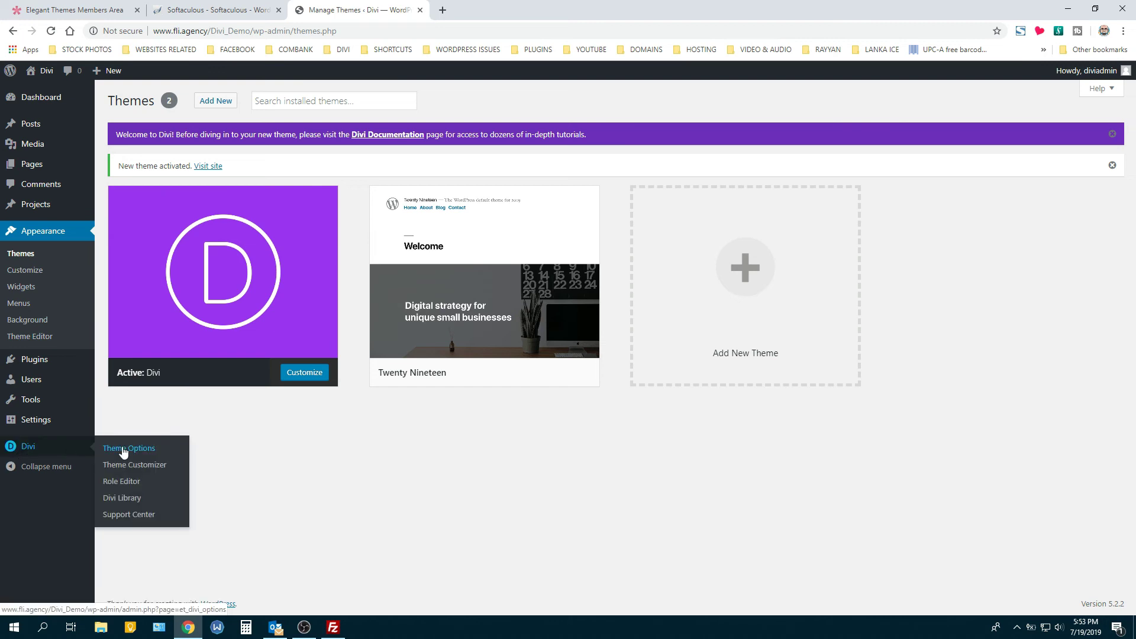
# - Show Divi Support Center's full System Status report, confirming PHP 7.2 and memory_limit 256M pass
pyautogui.click(117, 515)
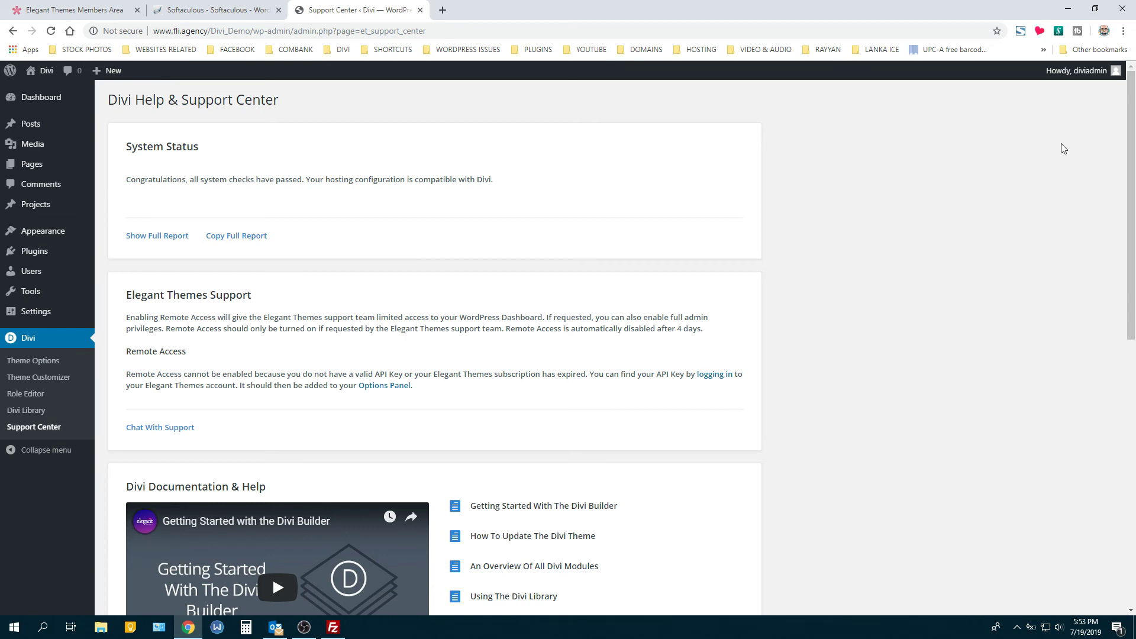
pyautogui.moveTo(1131, 124); pyautogui.dragTo(1091, 424)
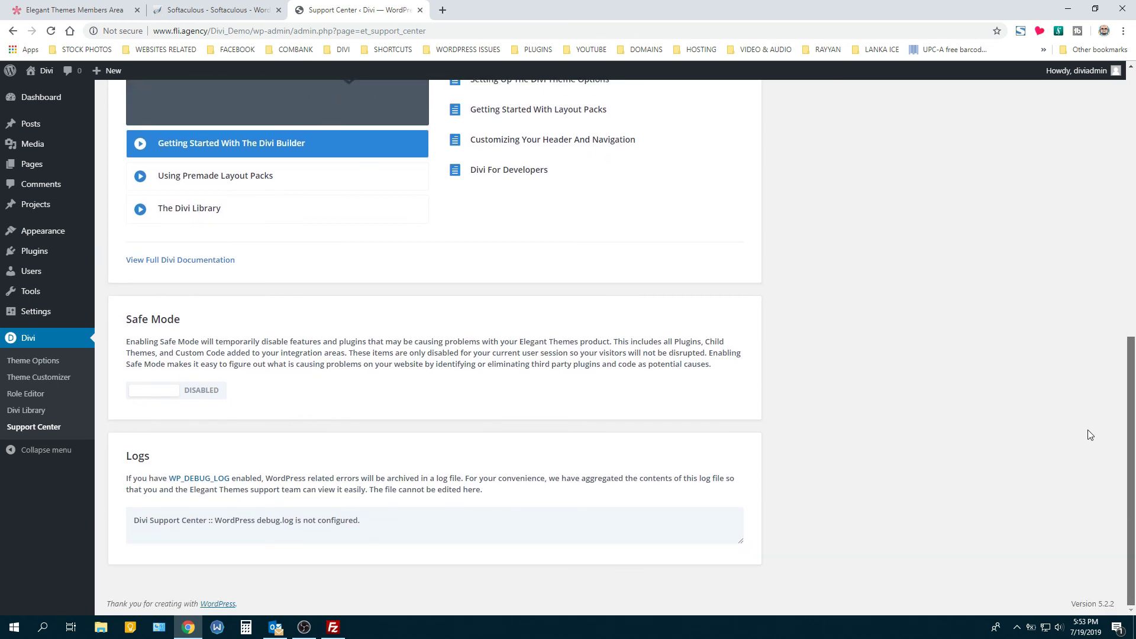
pyautogui.moveTo(1090, 435); pyautogui.dragTo(1090, 117)
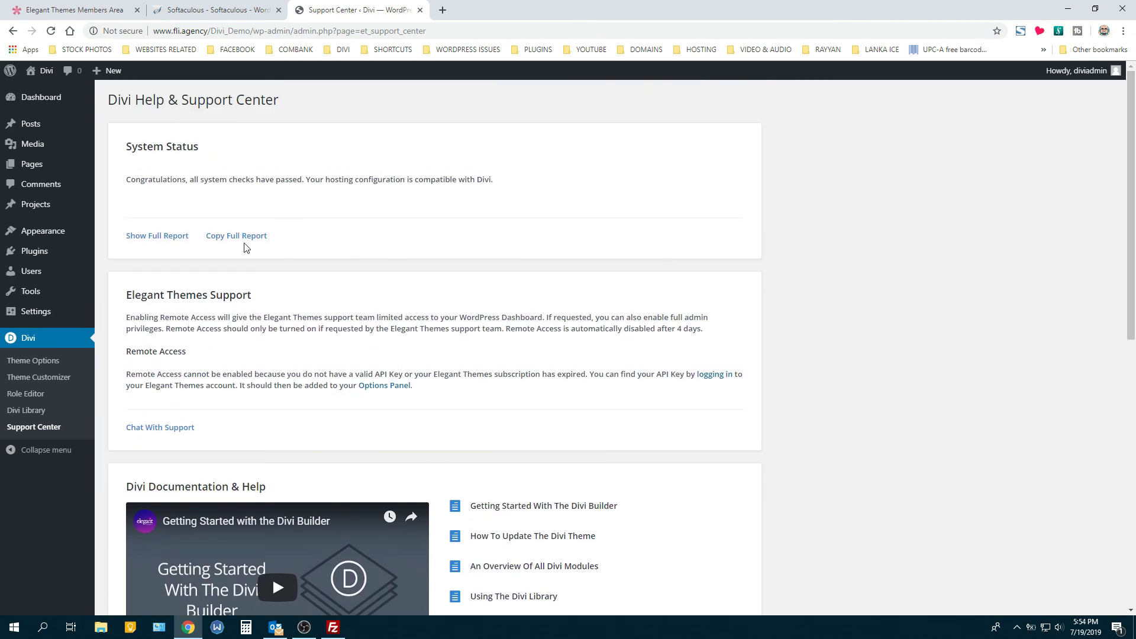
pyautogui.click(165, 236)
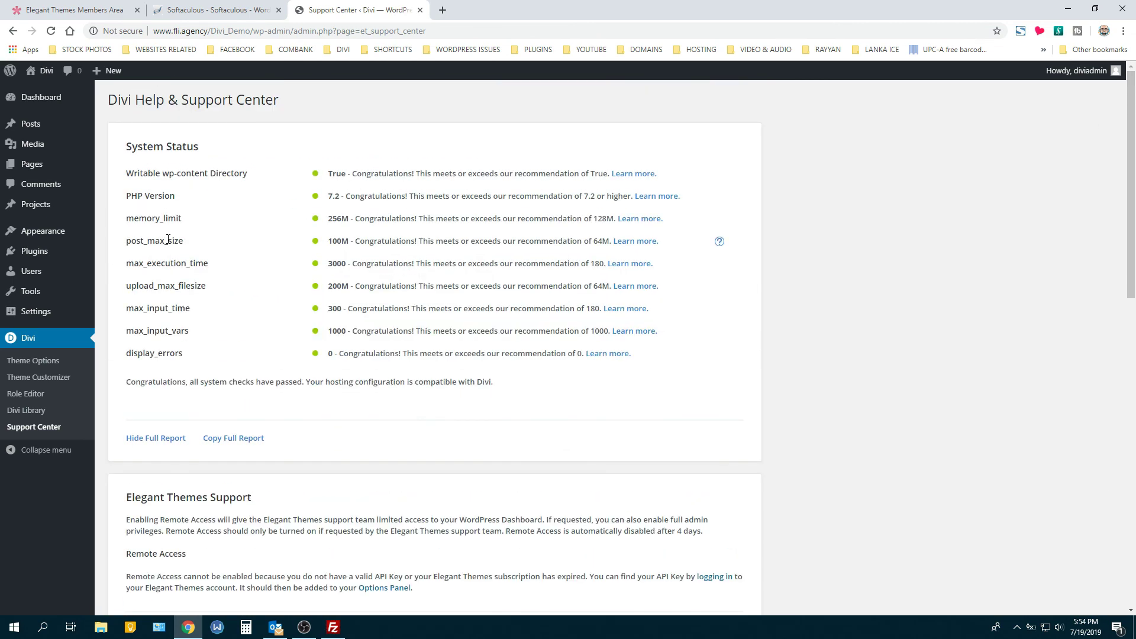